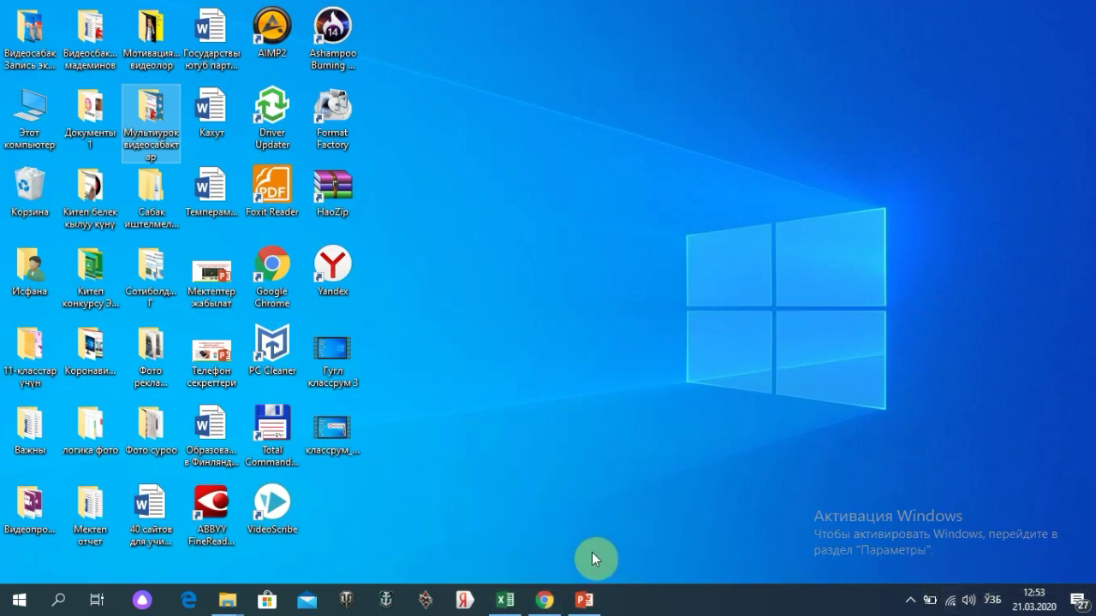
- Switch to Chrome, search Google for "гугл классрум" in a new tab, and open the Google Classroom site
click(544, 601)
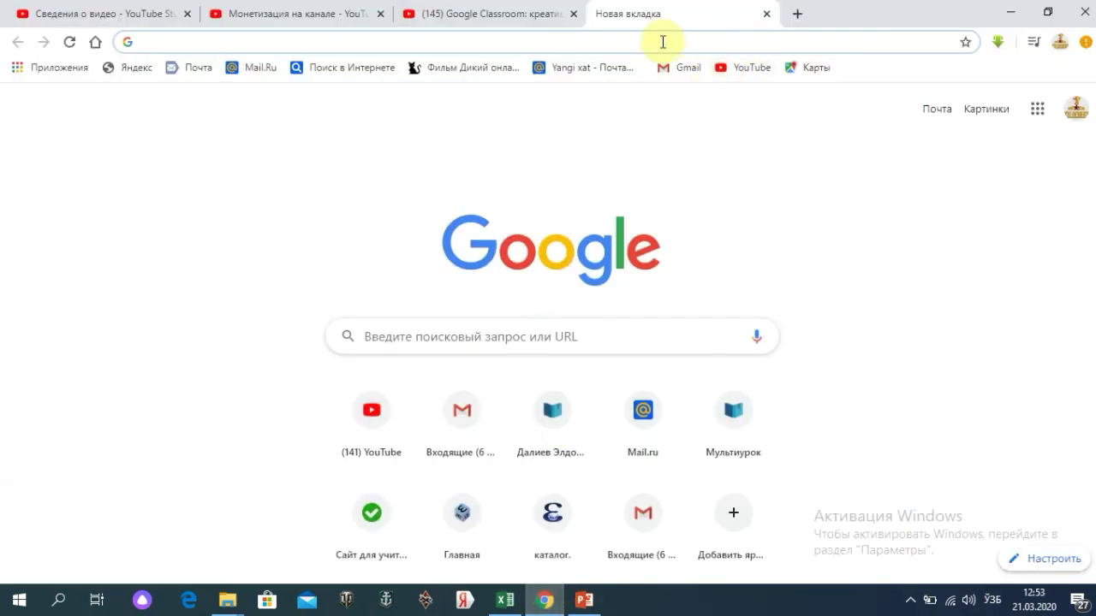
text(гуг)
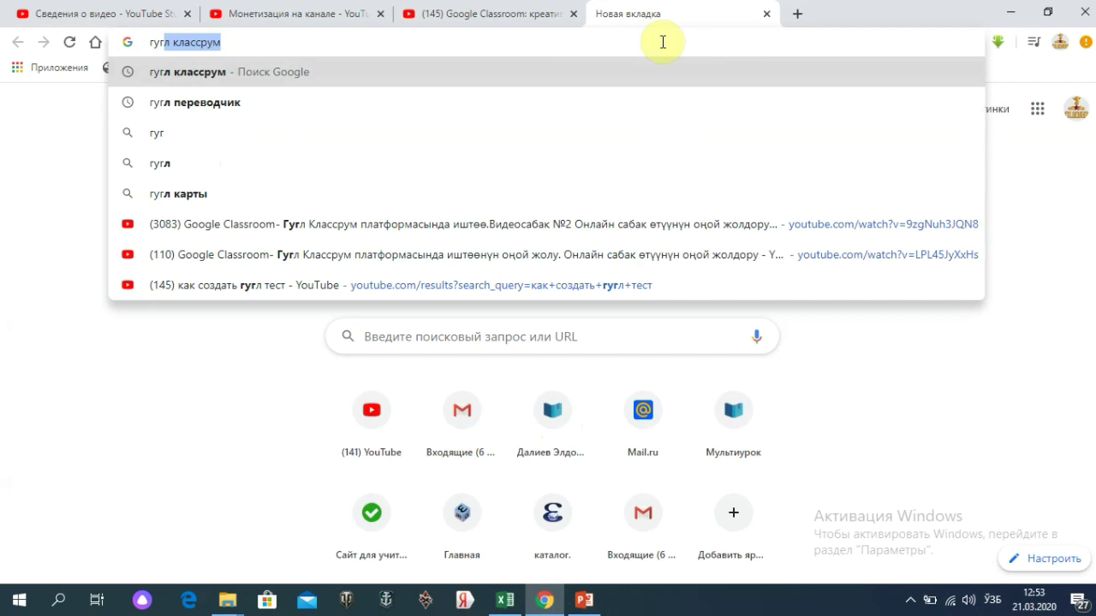
click(557, 103)
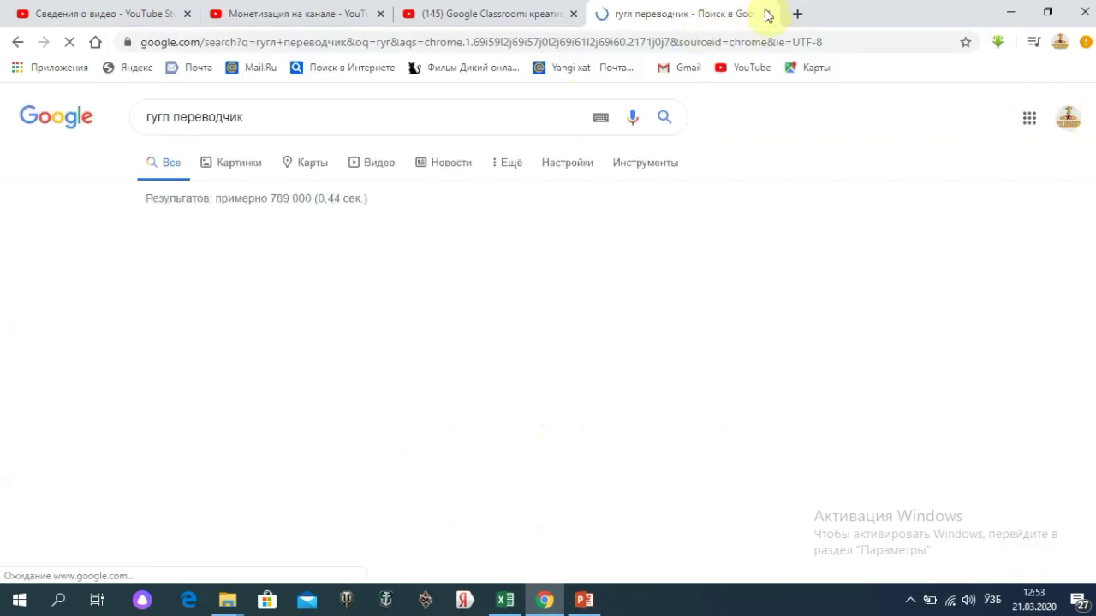
click(793, 12)
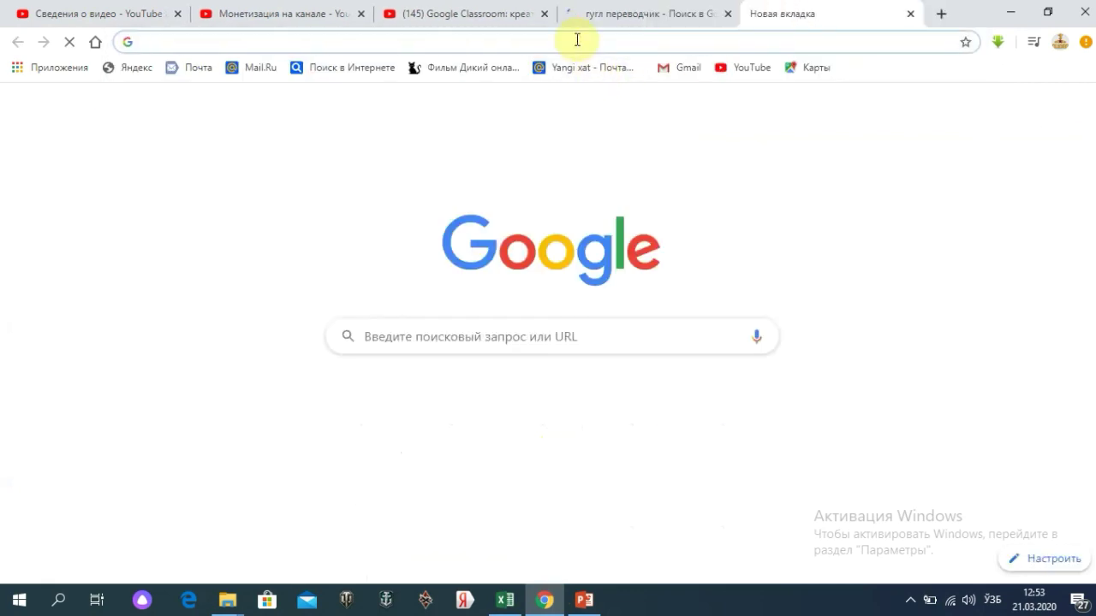
text(гугл классрум)
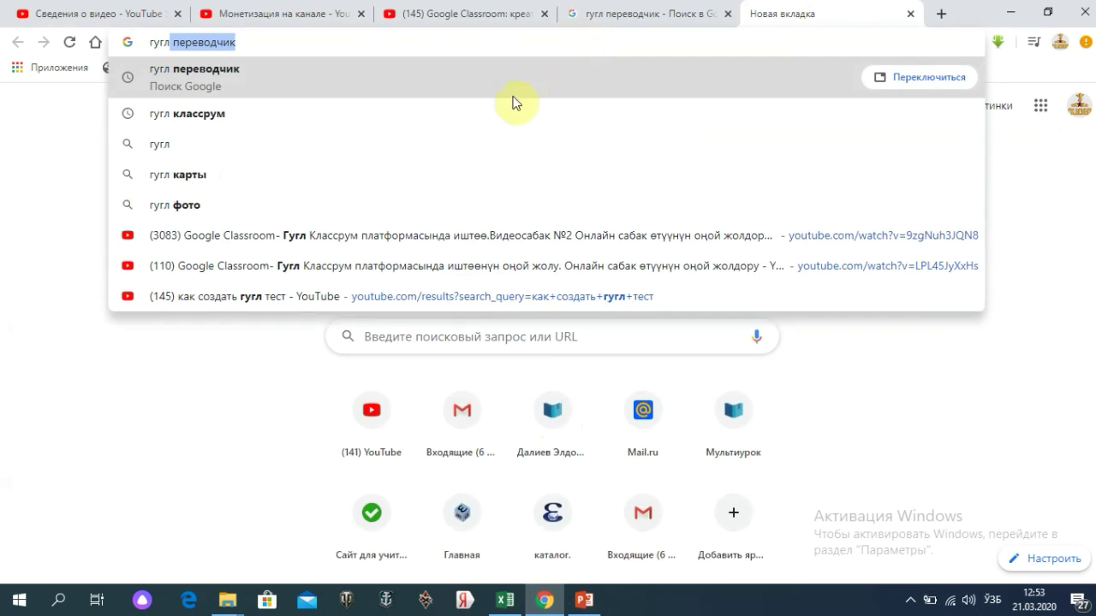
click(492, 112)
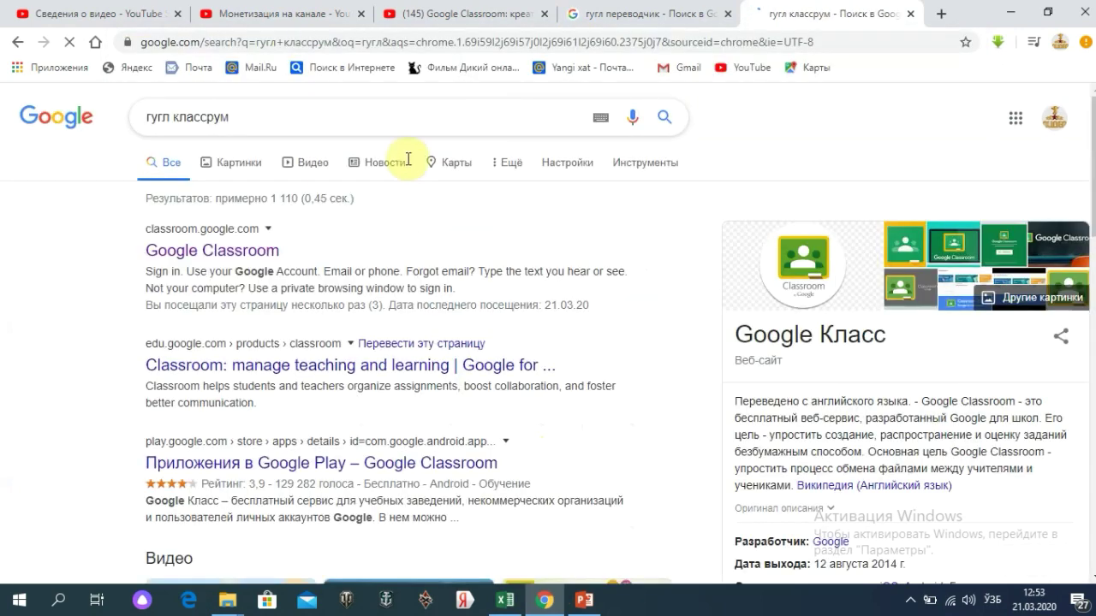
click(246, 253)
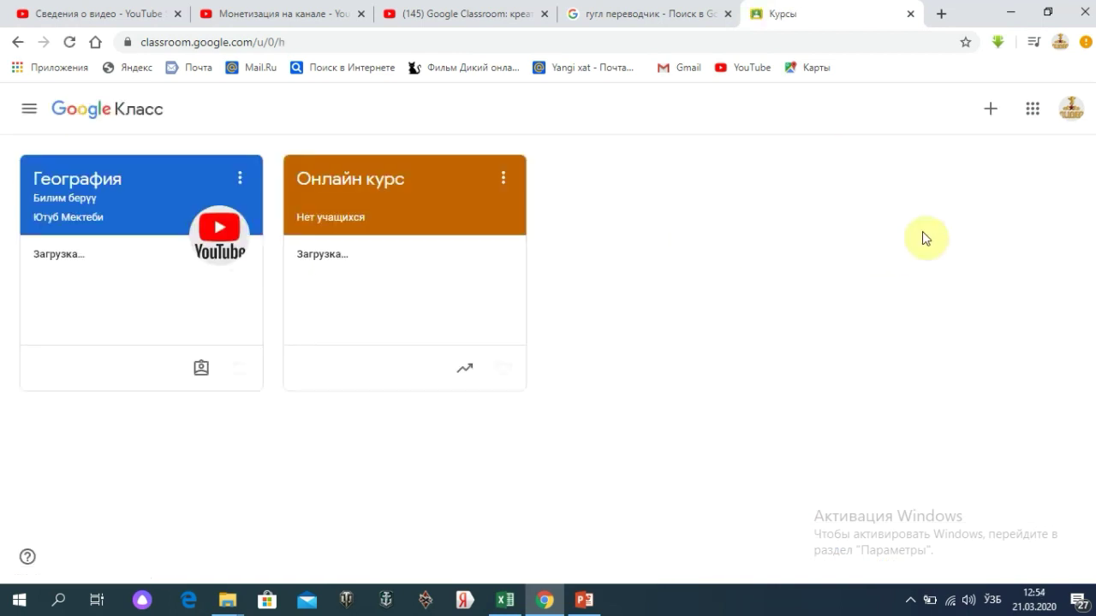
- Switch Classroom to the Ютуб Мектеби account and open its География course, dismissing the stream notification tip
click(1075, 113)
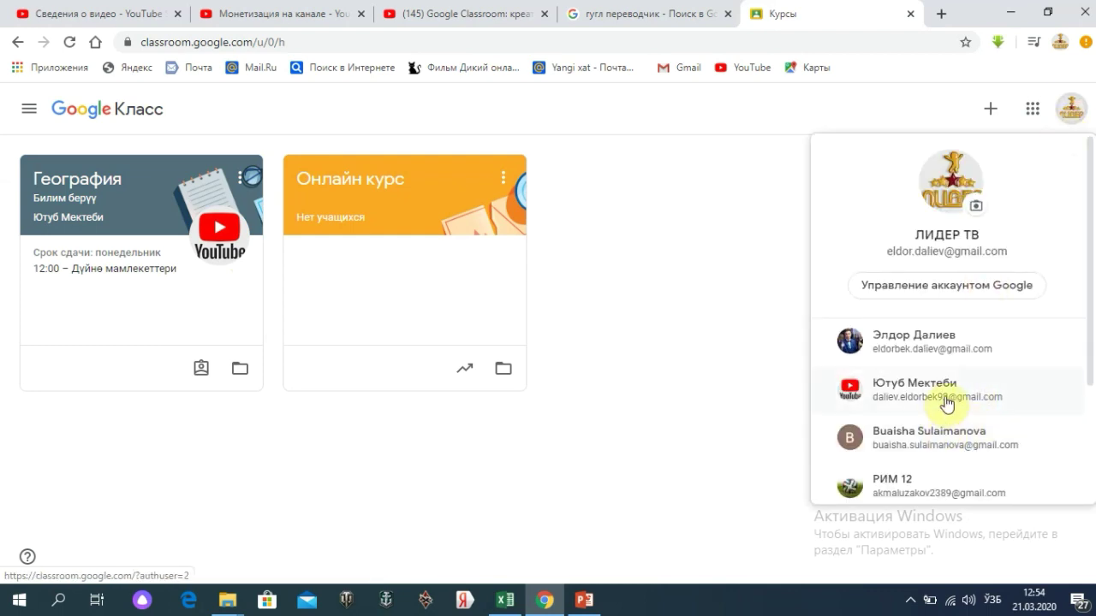
click(945, 402)
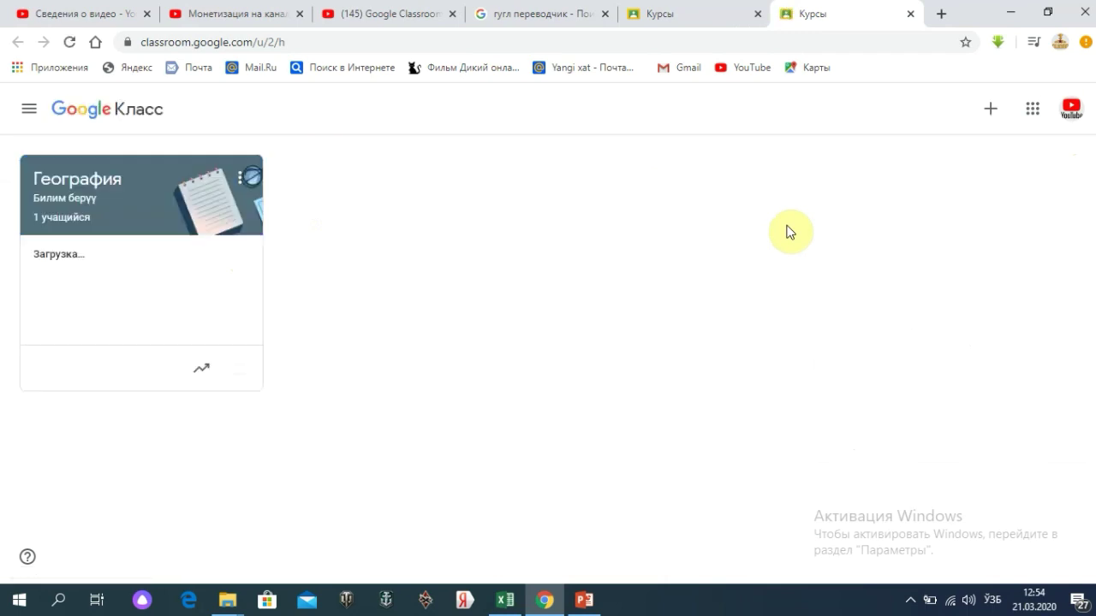
click(74, 207)
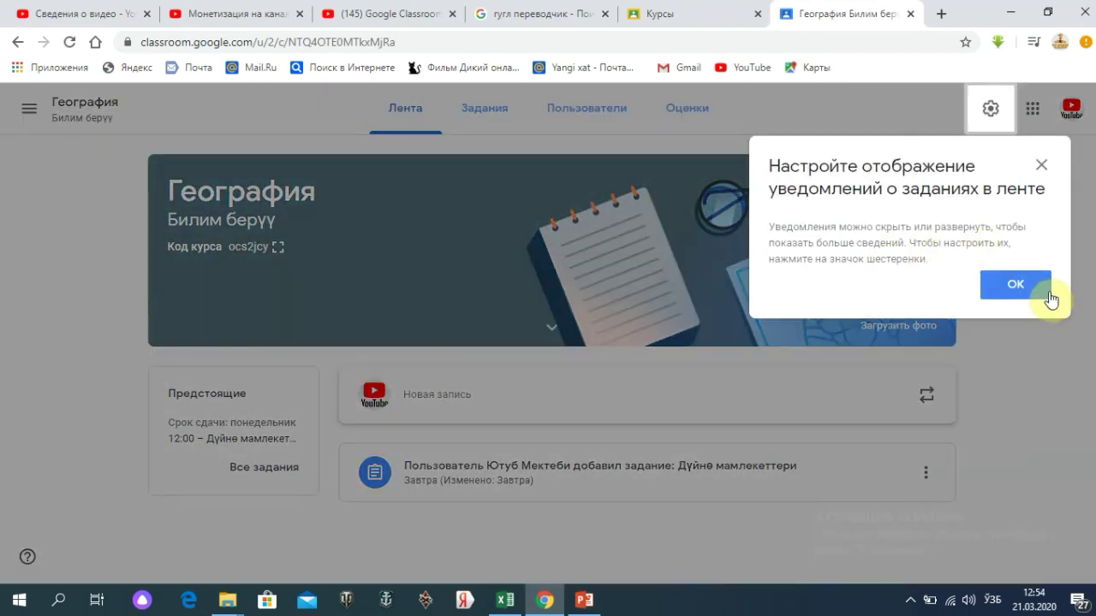
click(1016, 284)
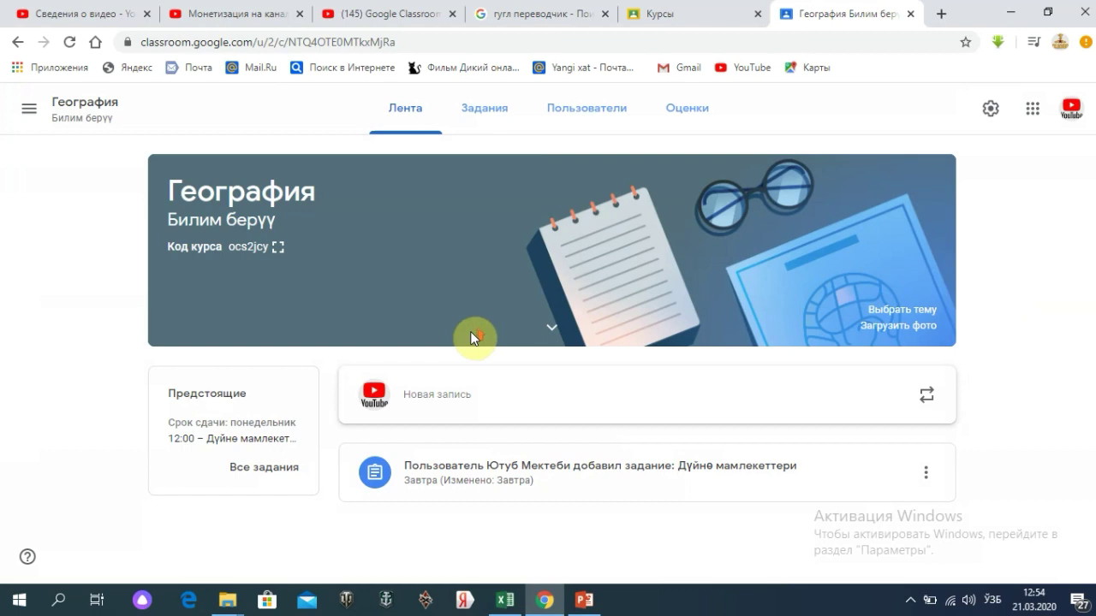
- Start a new quiz assignment (Задание с тестом) in the course's Задания section
click(495, 116)
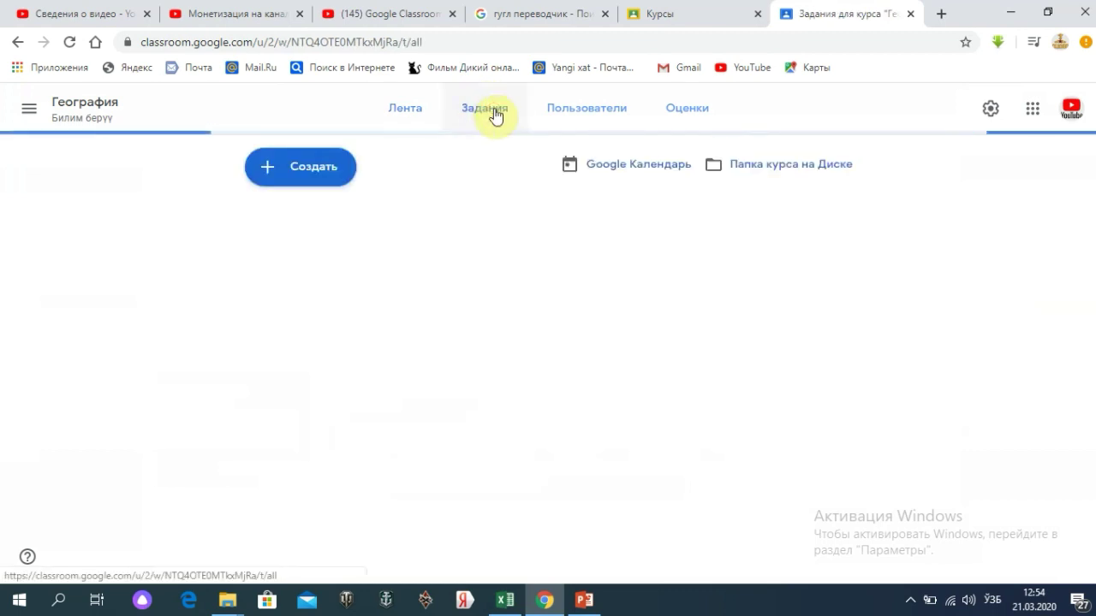
click(305, 178)
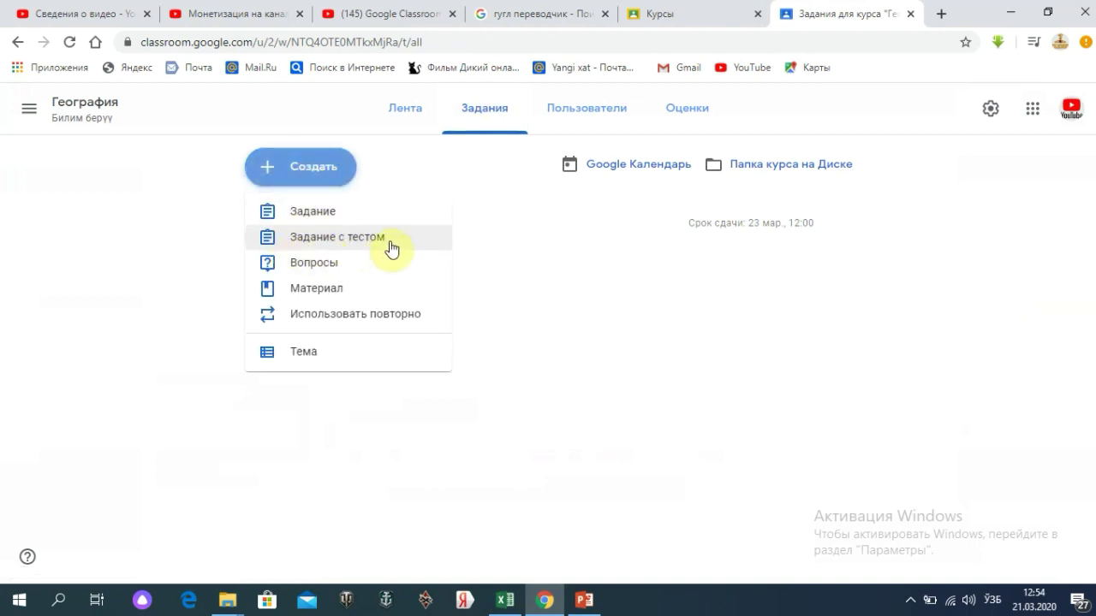
click(331, 248)
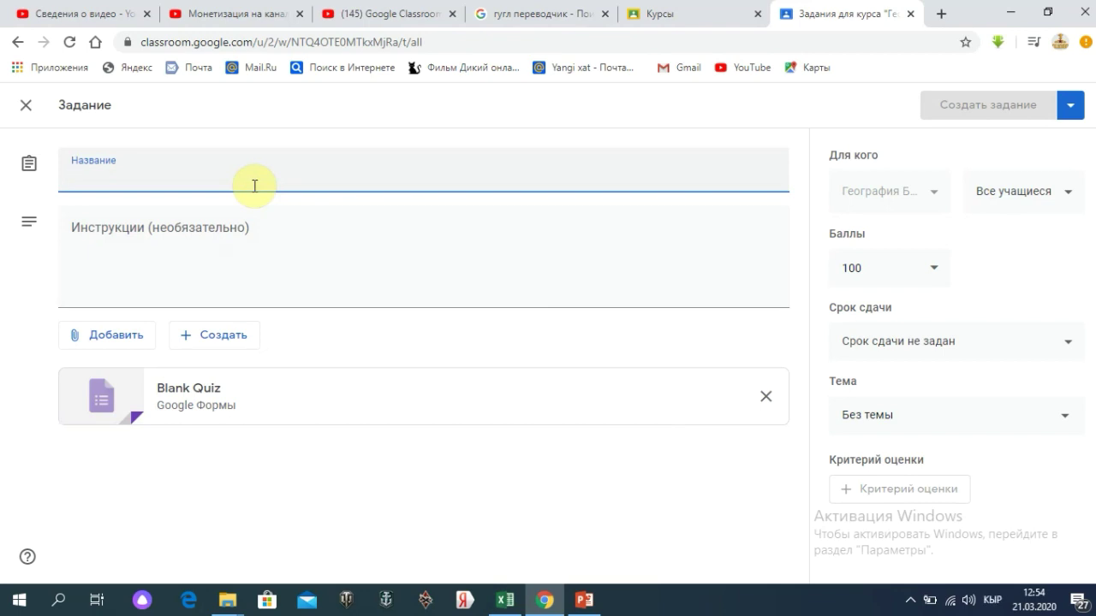
- Title the assignment "География сабагы боюнча тест"
text(География б)
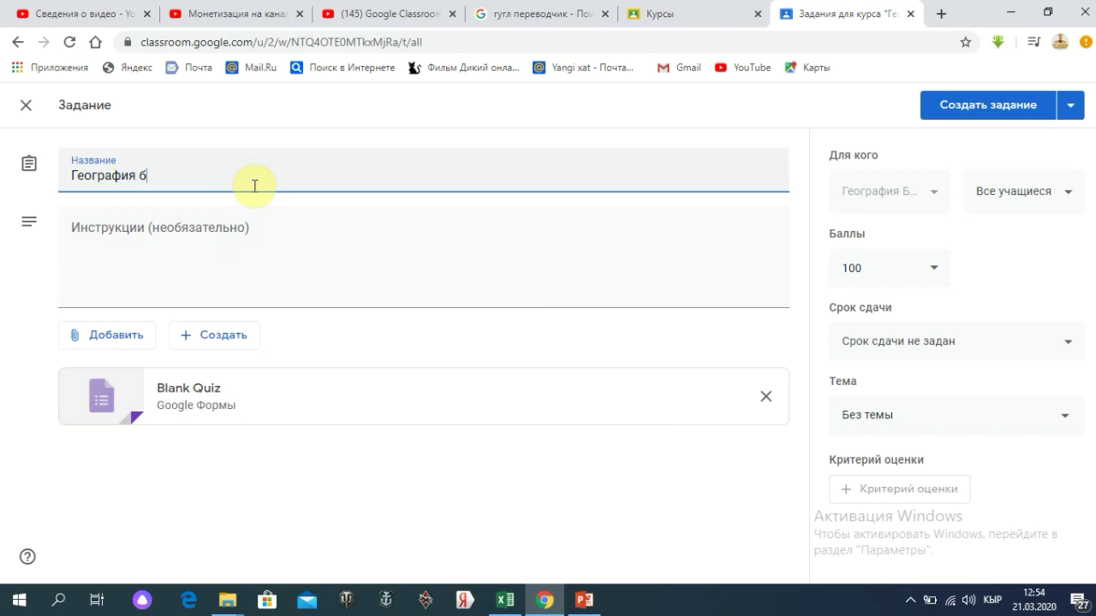
text(оюнча тест)
key(Left)
key(Left)
key(Left)
key(Left)
key(Left)
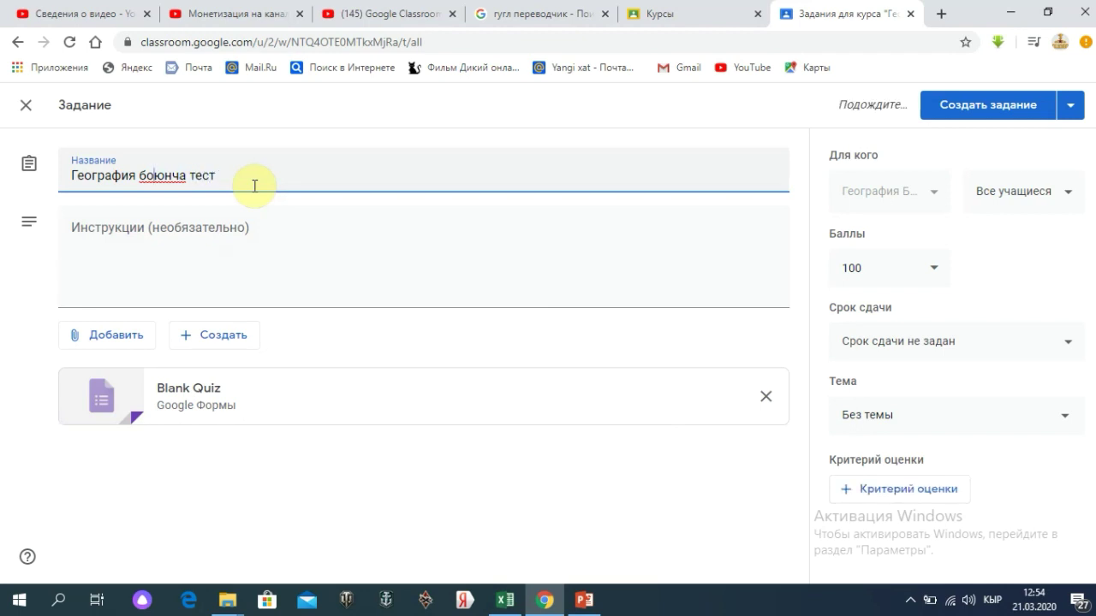
key(Left)
key(Left)
key(Left)
text(саюа)
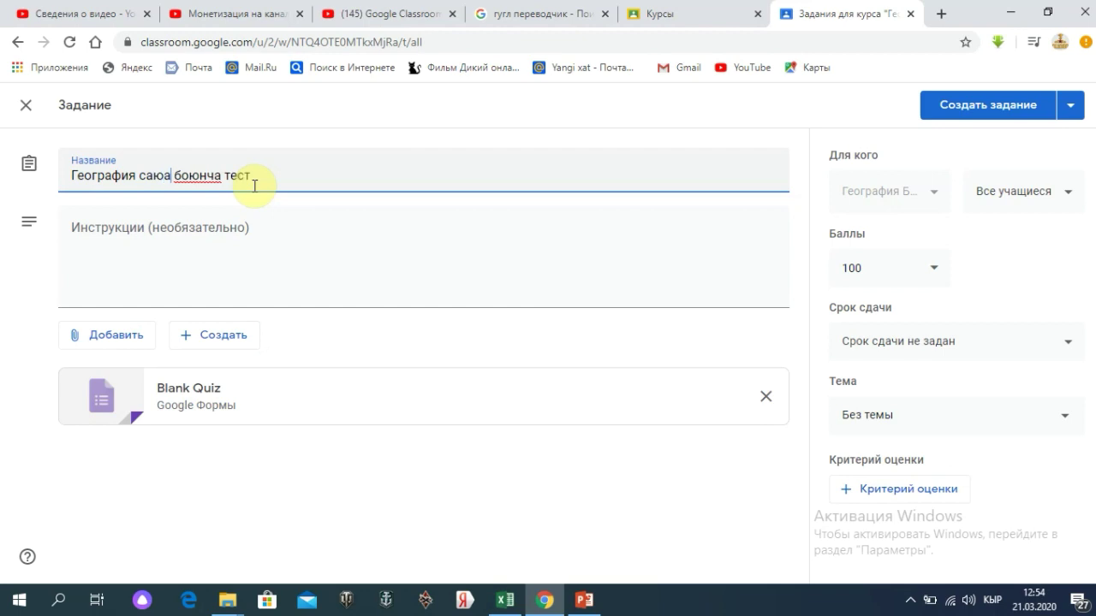
key(BackSpace)
key(BackSpace)
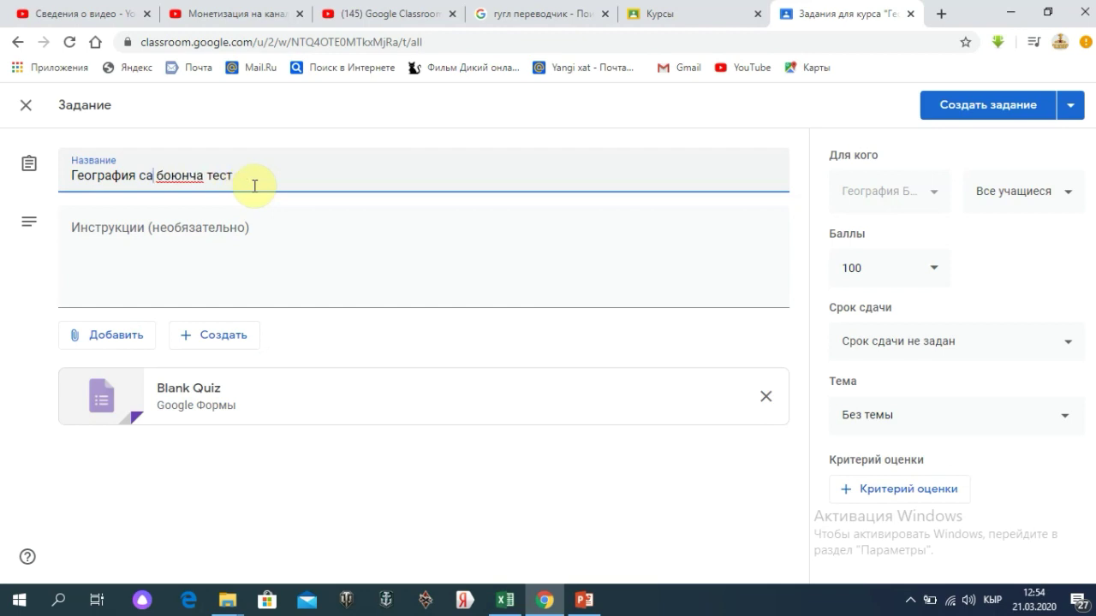
text(багы)
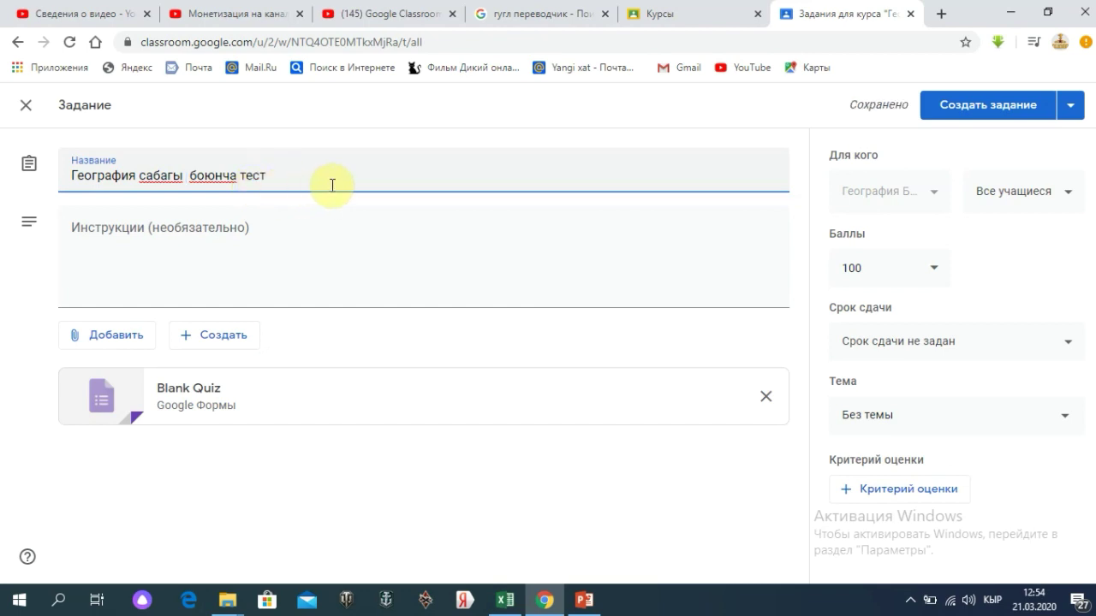
click(300, 248)
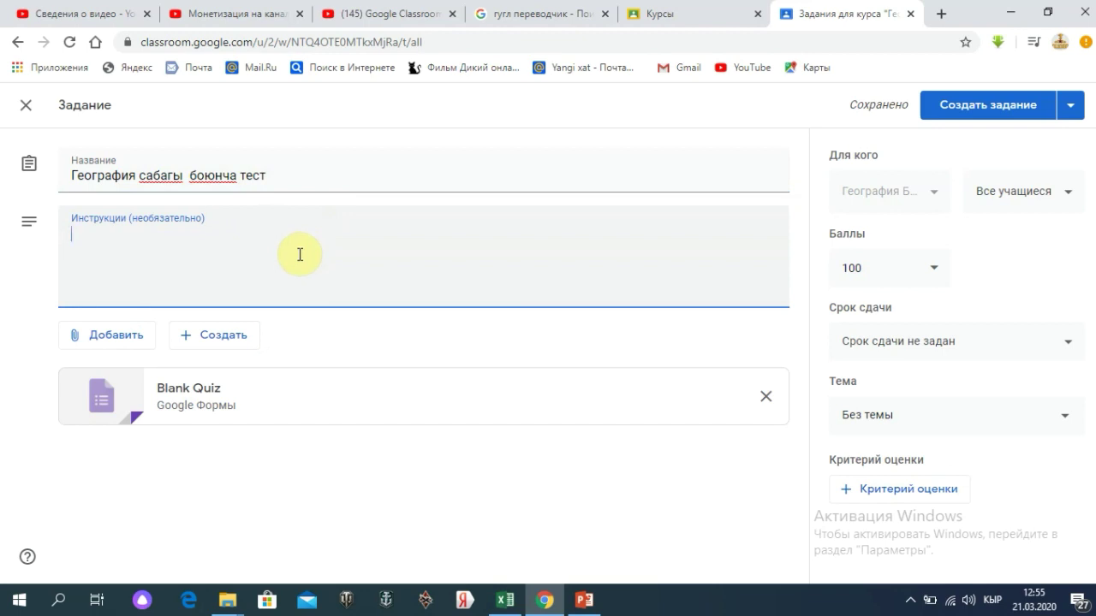
click(119, 345)
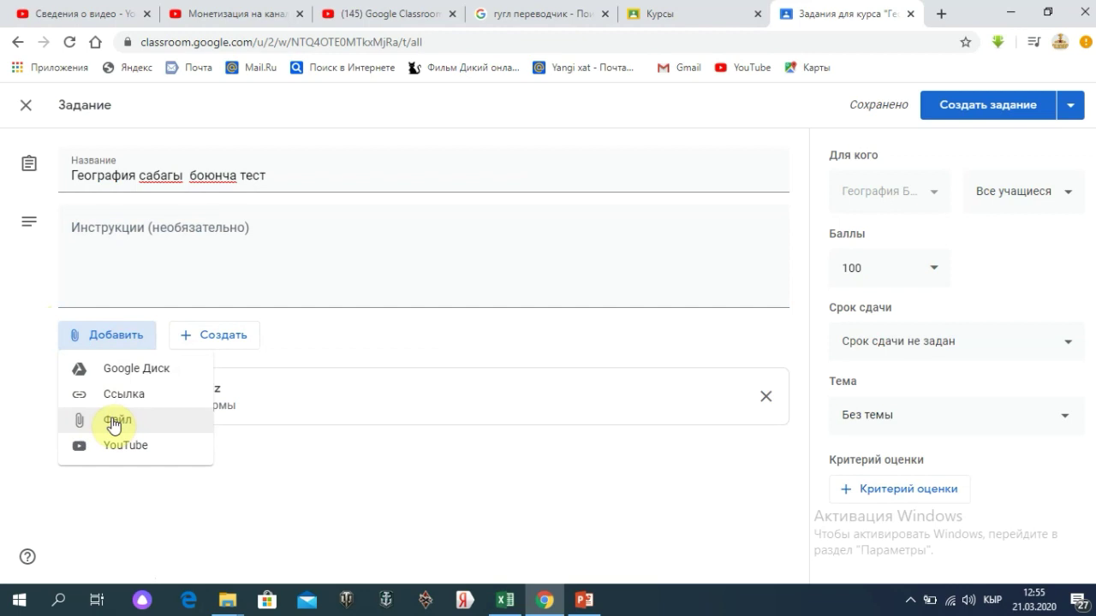
click(342, 471)
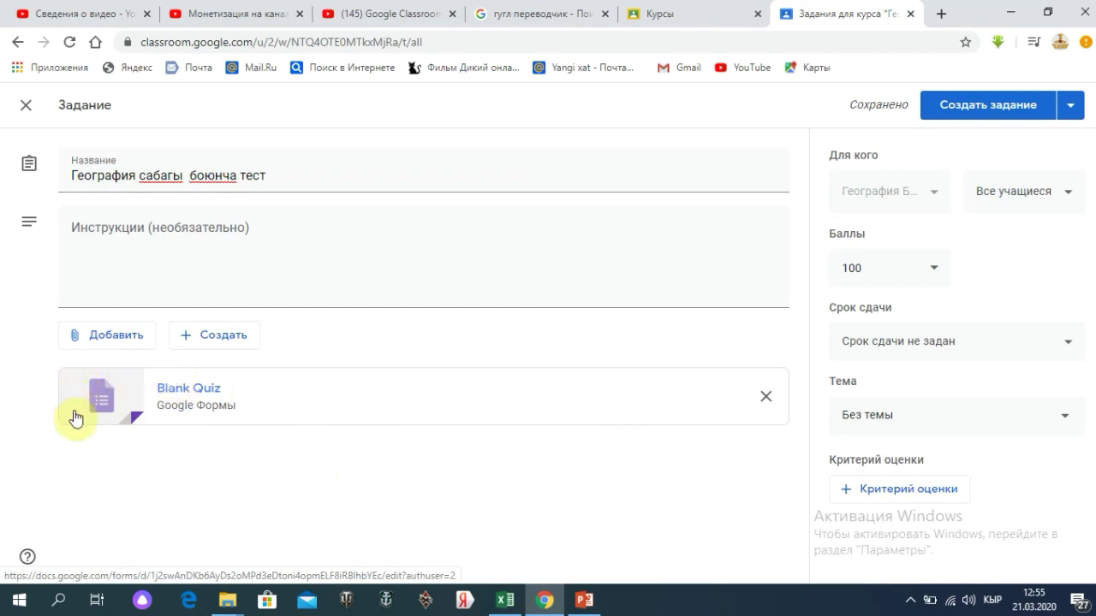
- Open the attached Blank Quiz form, accept the new Google Forms interface, and go through its introductory tour to the end
click(202, 398)
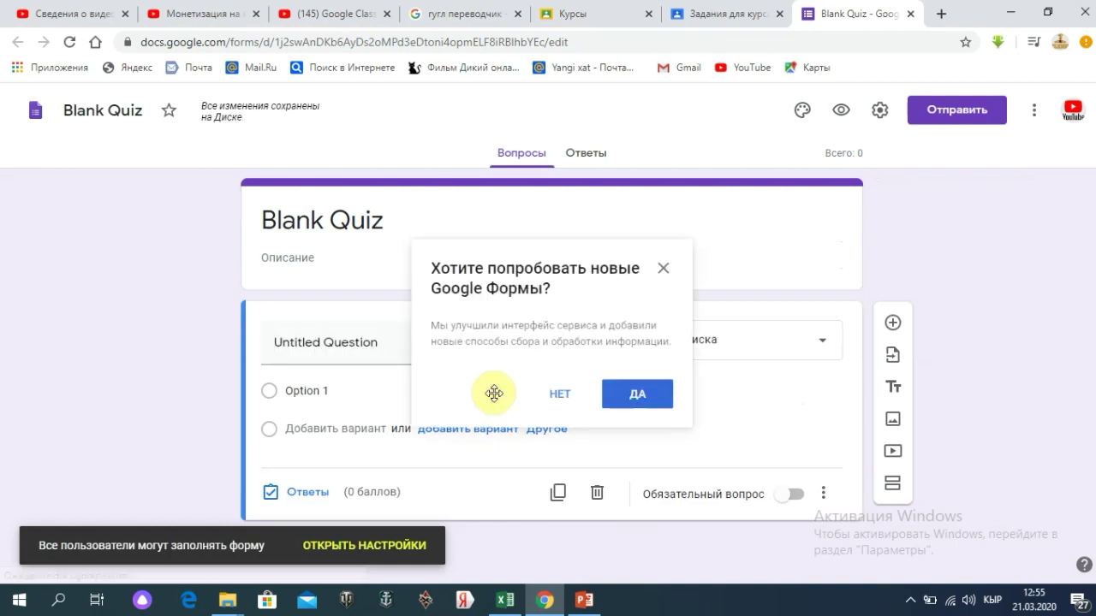
click(631, 399)
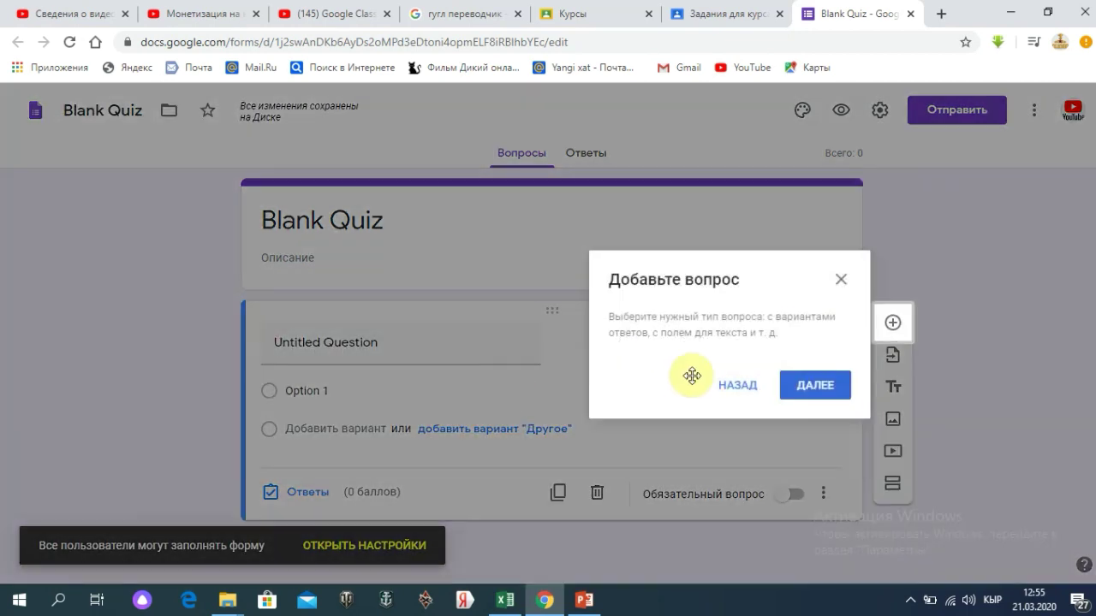
click(805, 393)
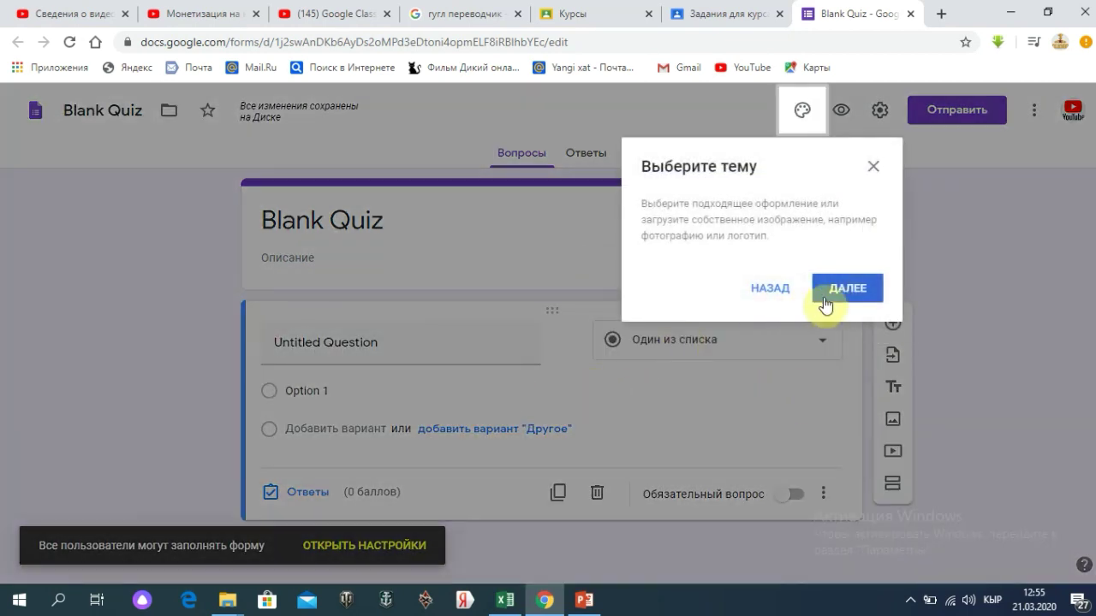
click(825, 296)
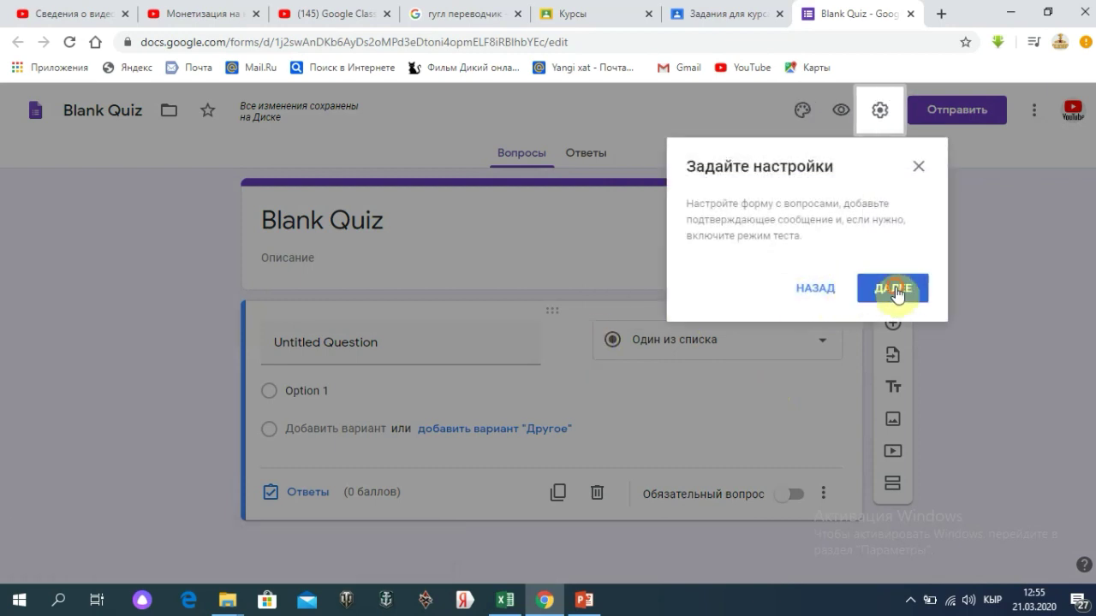
click(893, 289)
click(846, 269)
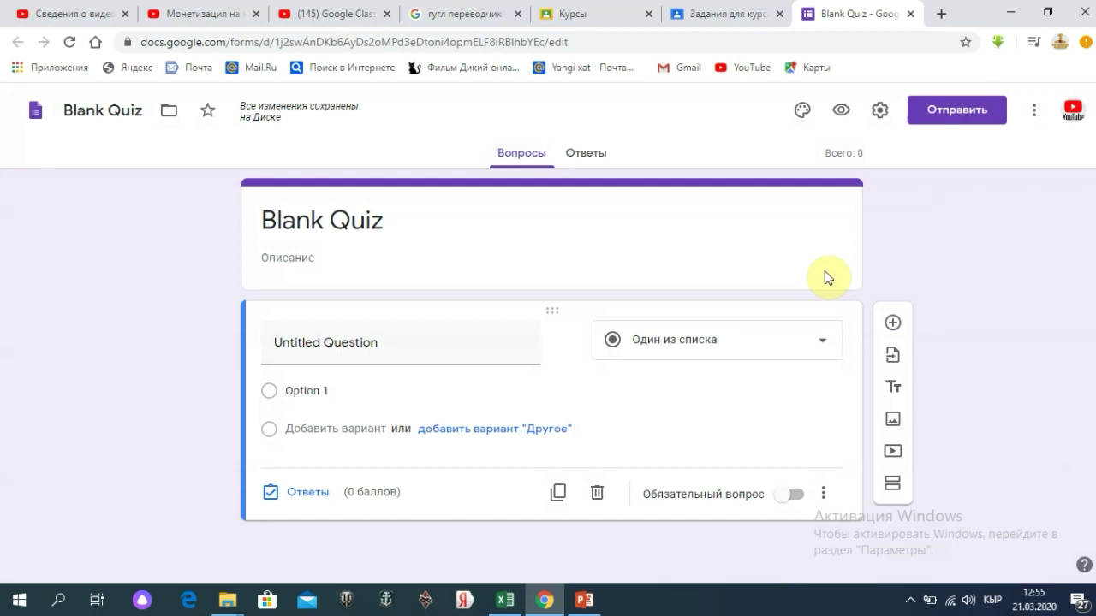
- Replace the first question's placeholder text with "Кызыктуу тест"
click(442, 340)
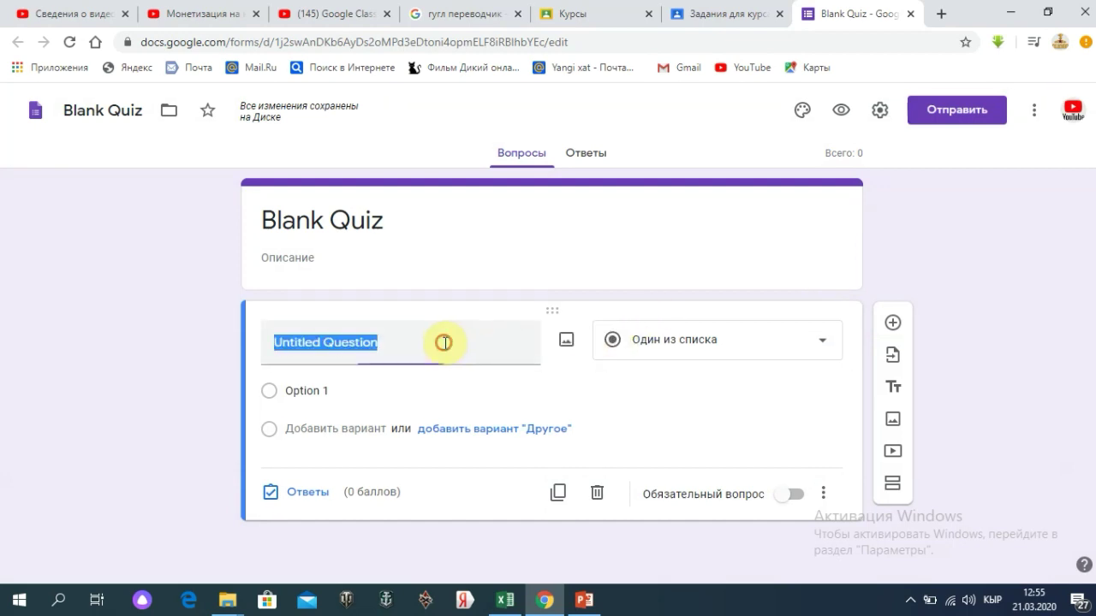
key(BackSpace)
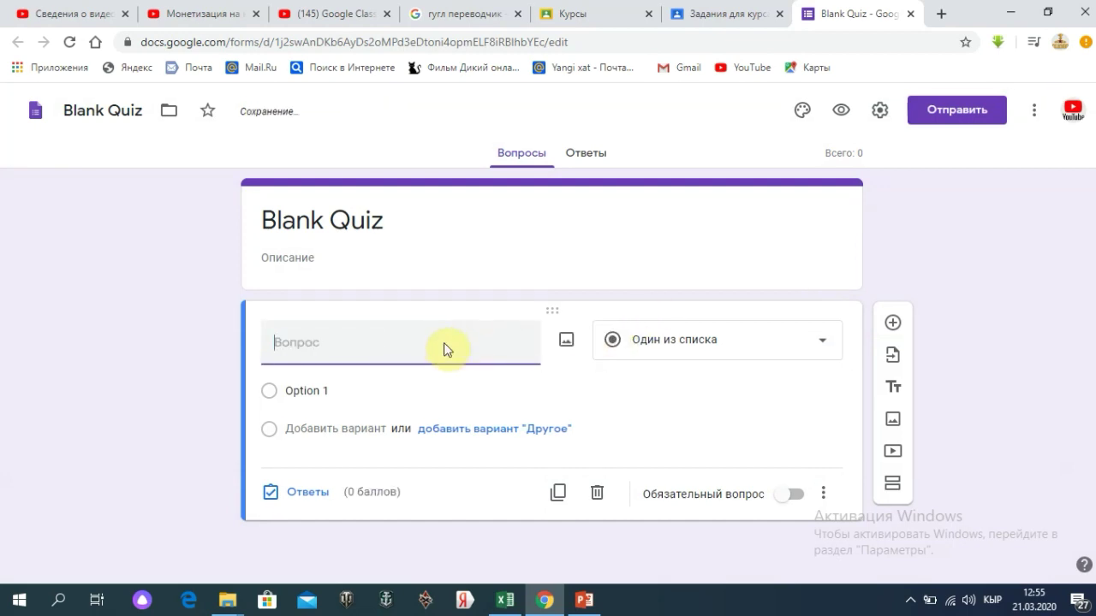
text(Кызыктуу )
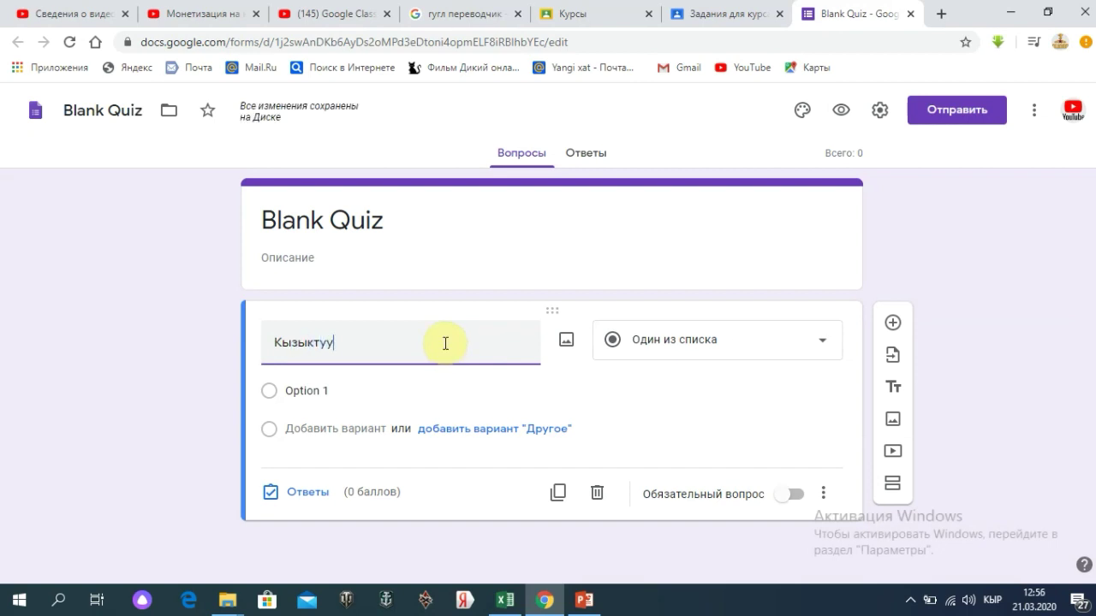
text(тк)
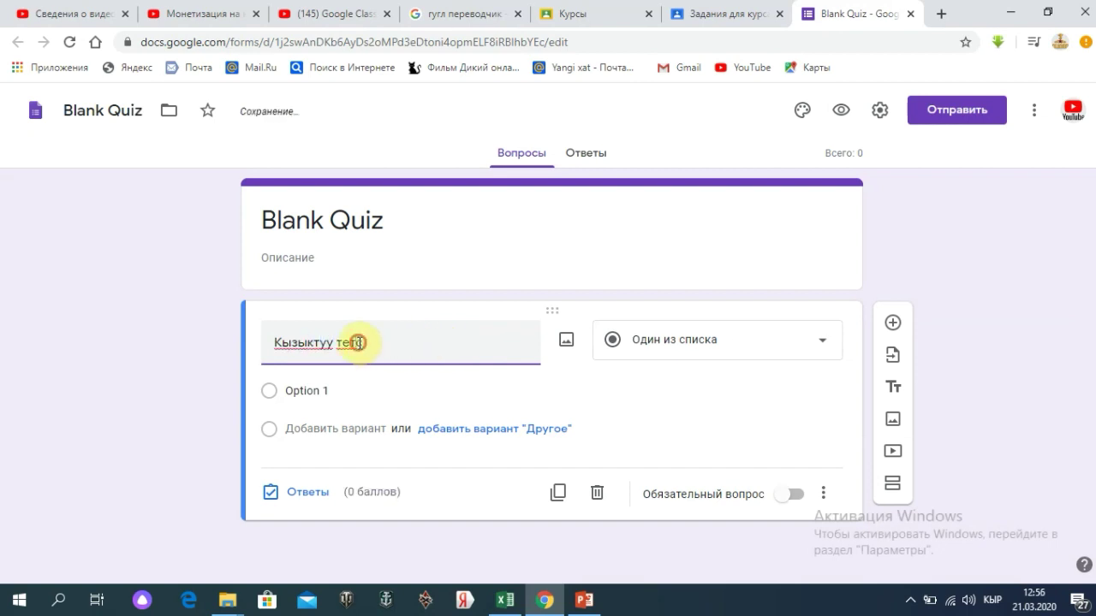
key(BackSpace)
text(т)
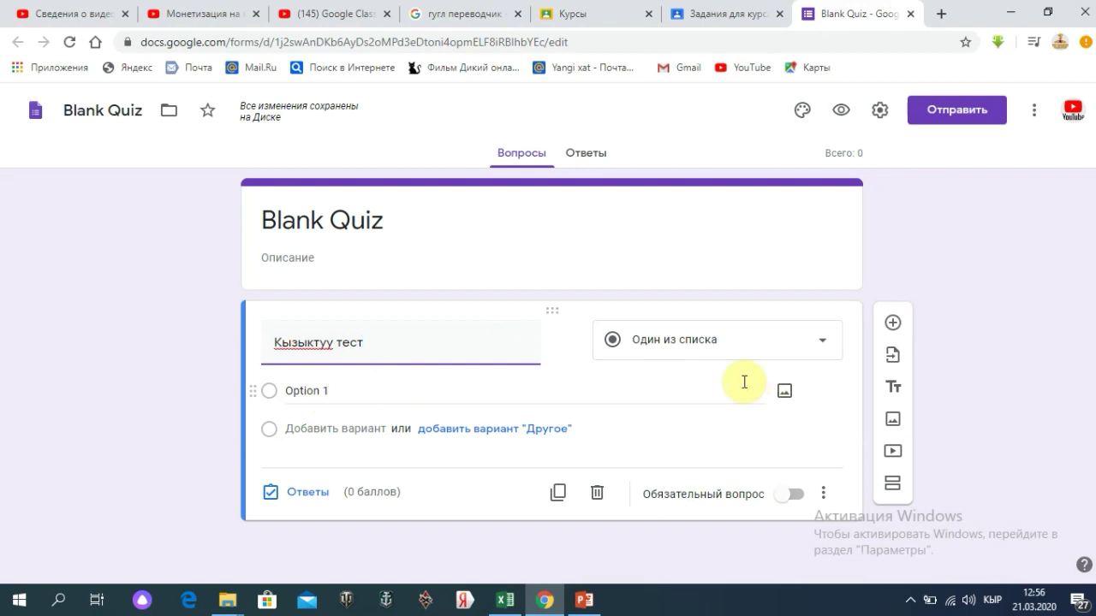
- Add a second, empty question to the quiz
click(892, 325)
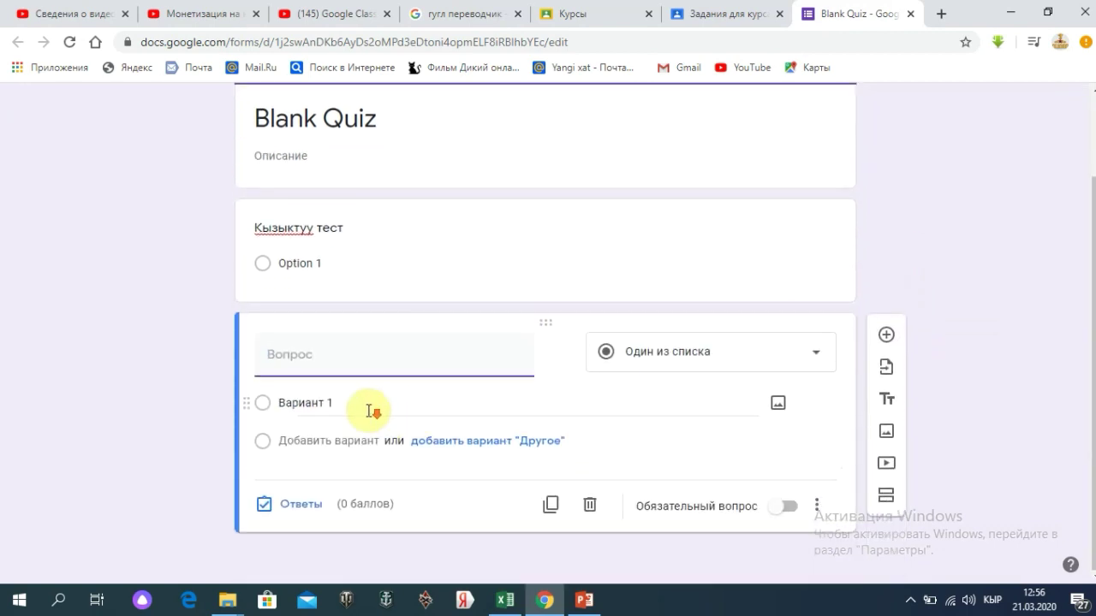
scroll(368, 411, up, 2)
scroll(368, 411, down, 2)
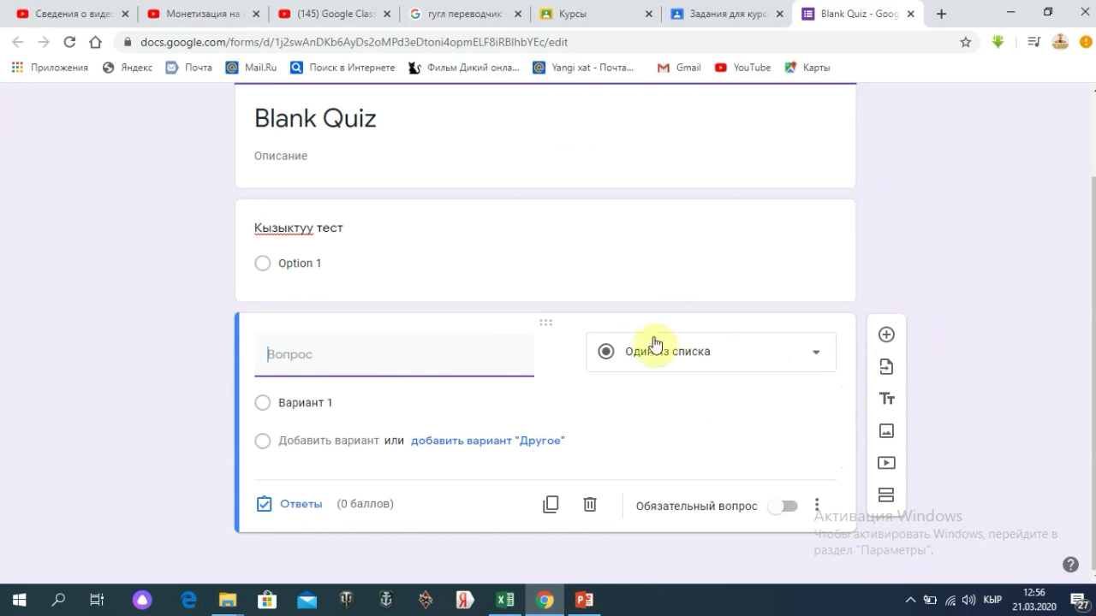
- Review the answer types available for the new question, from Текст (строка) through Время, without changing the type
click(823, 360)
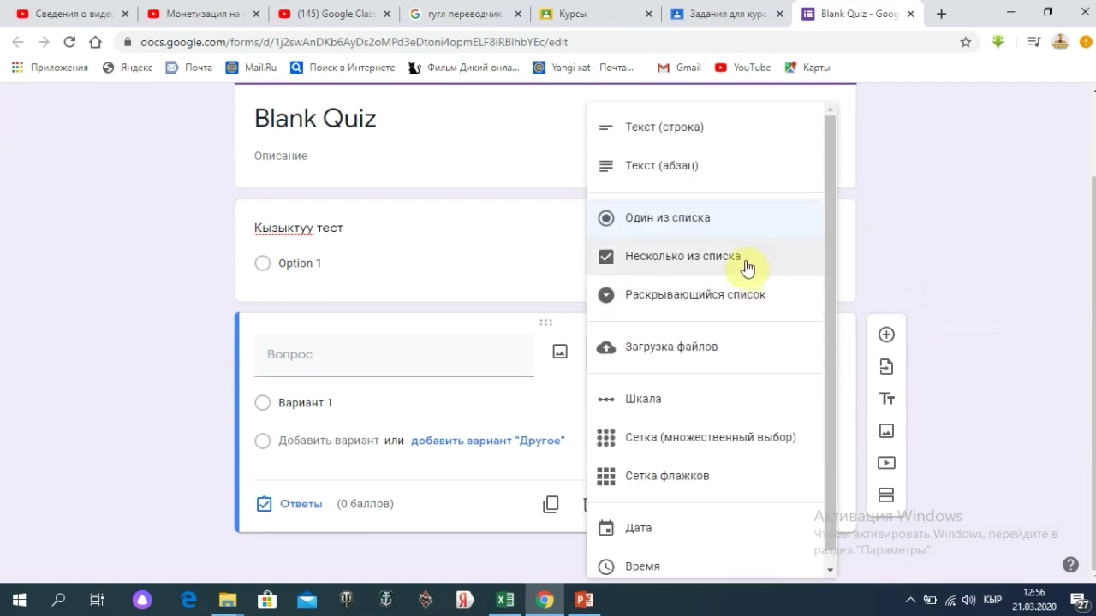
scroll(734, 239, up, 1)
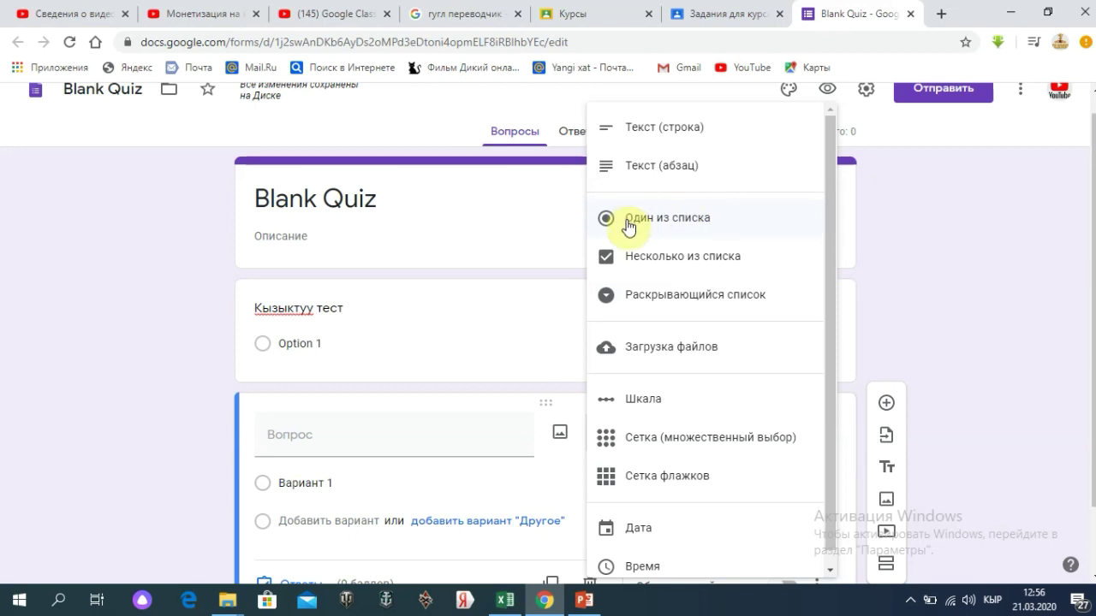
scroll(651, 295, down, 1)
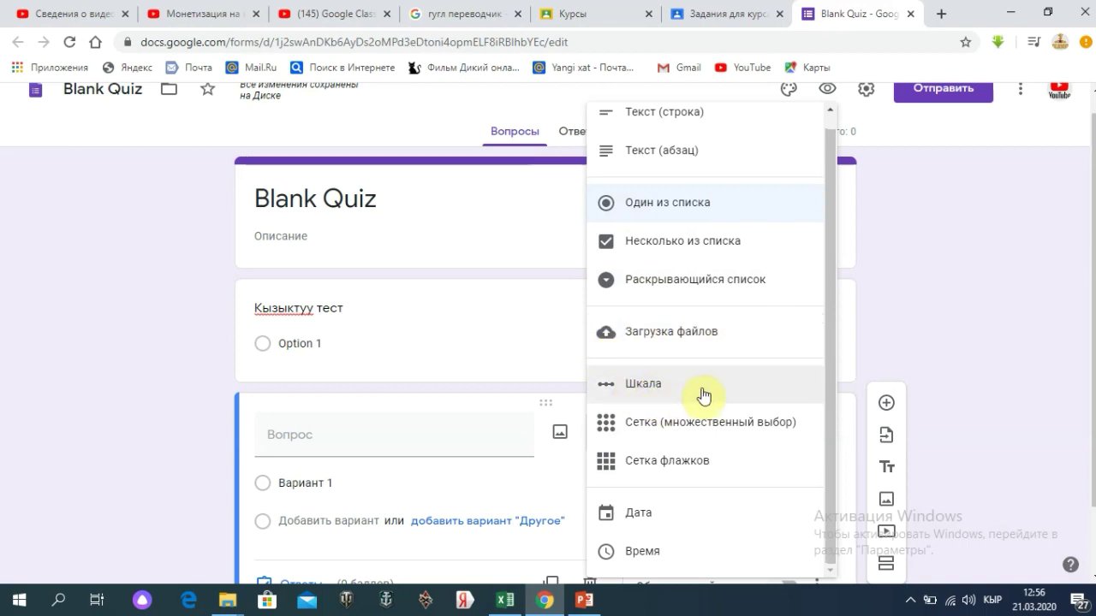
scroll(668, 479, down, 1)
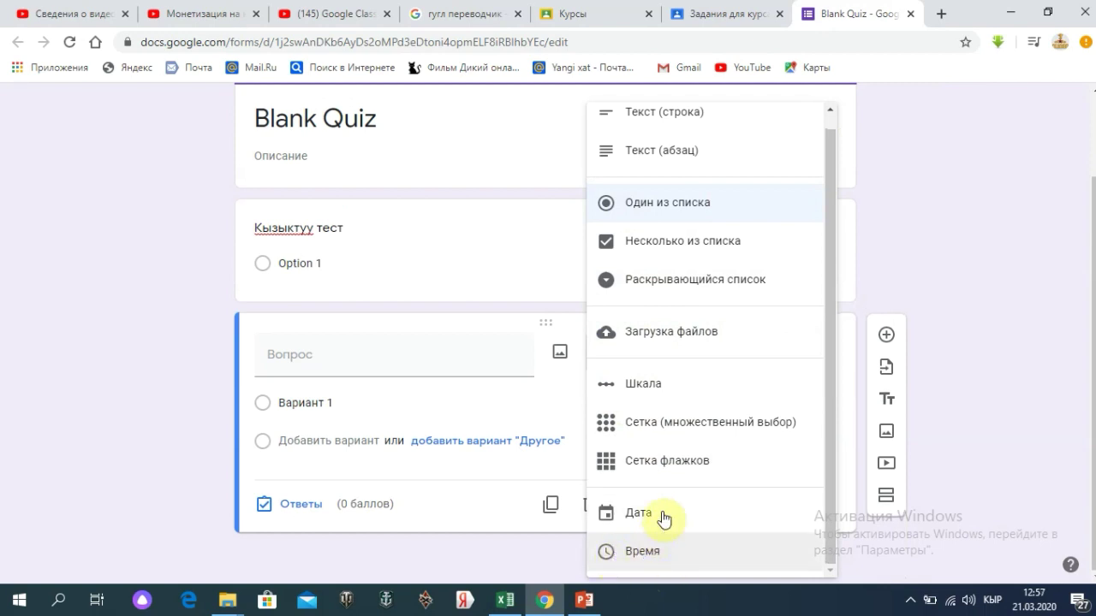
click(957, 209)
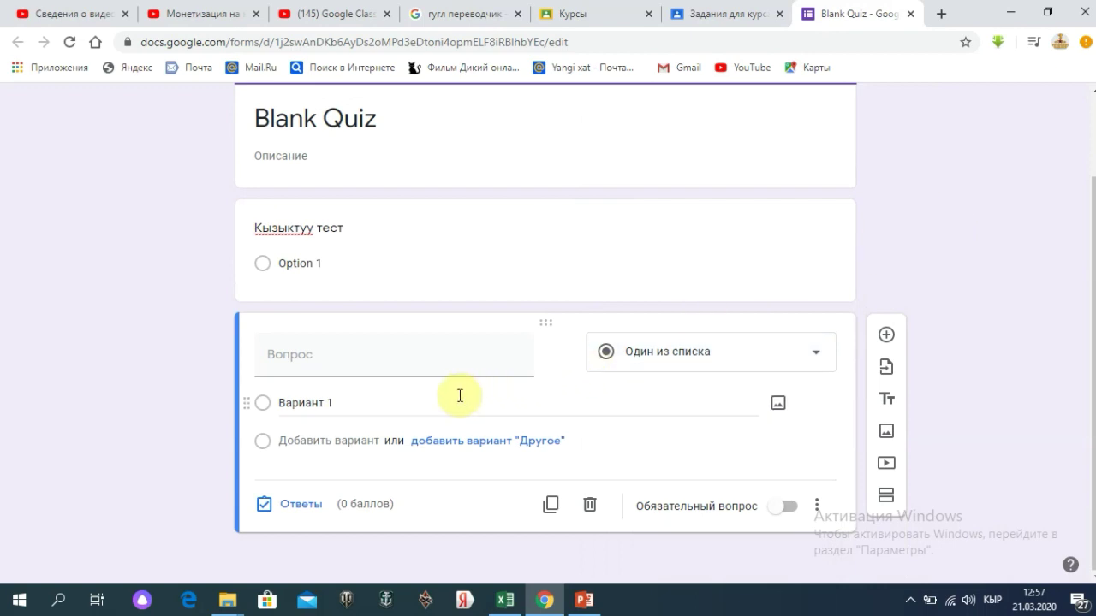
click(345, 362)
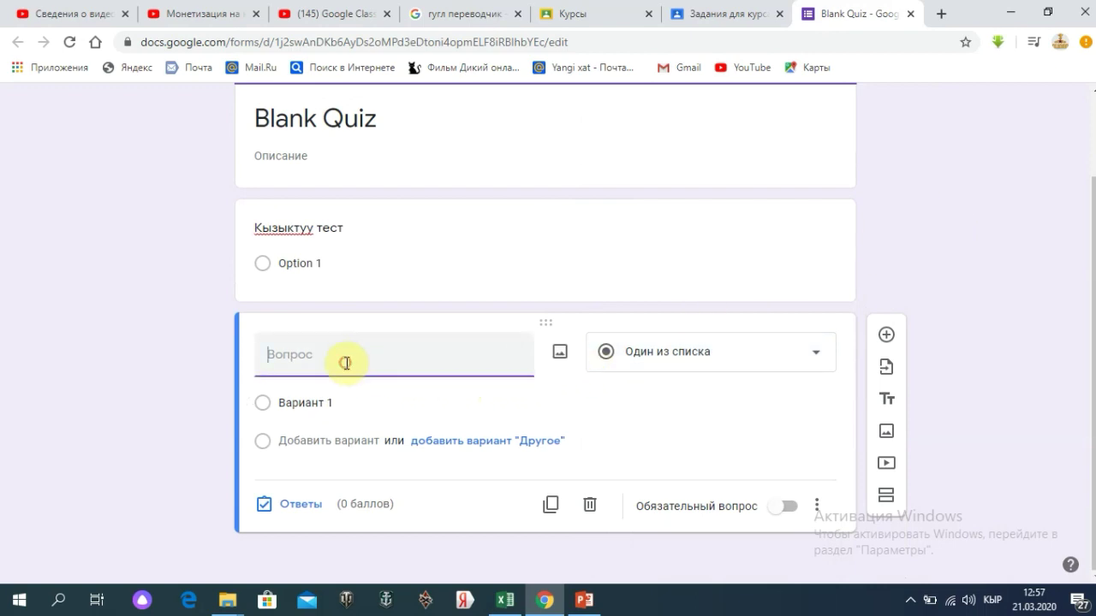
- Replace the text of the first question's only option with "Ийгилик каалайбыз"
click(324, 263)
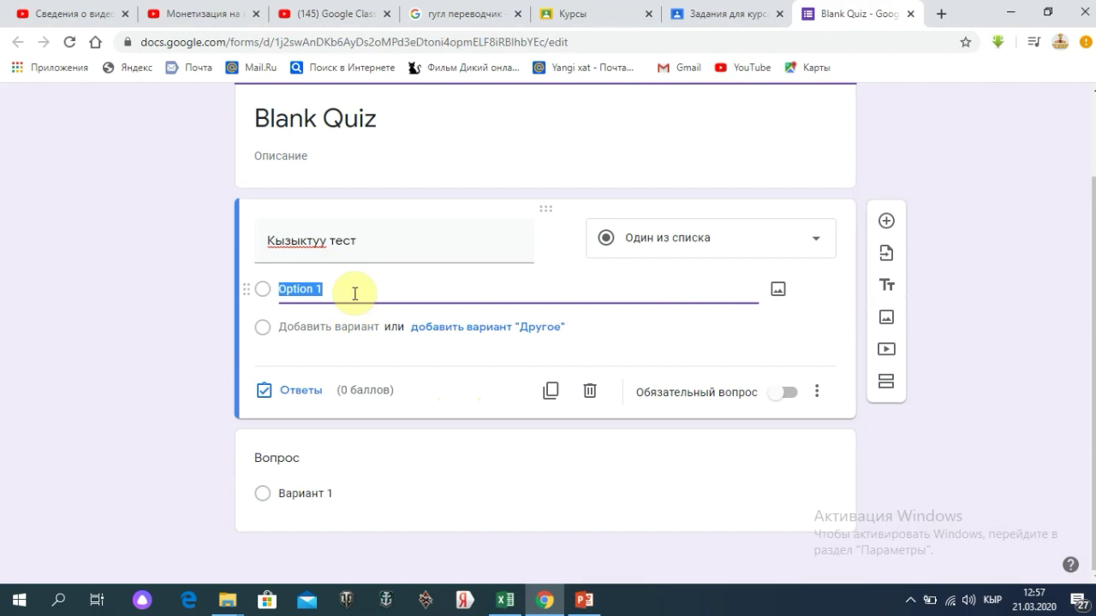
key(BackSpace)
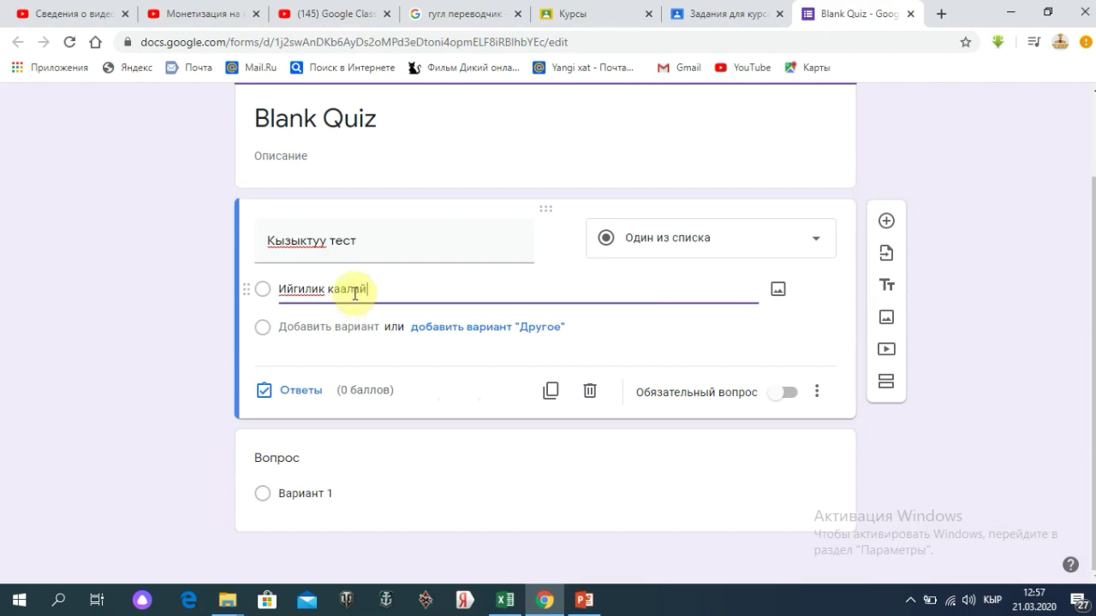
click(813, 243)
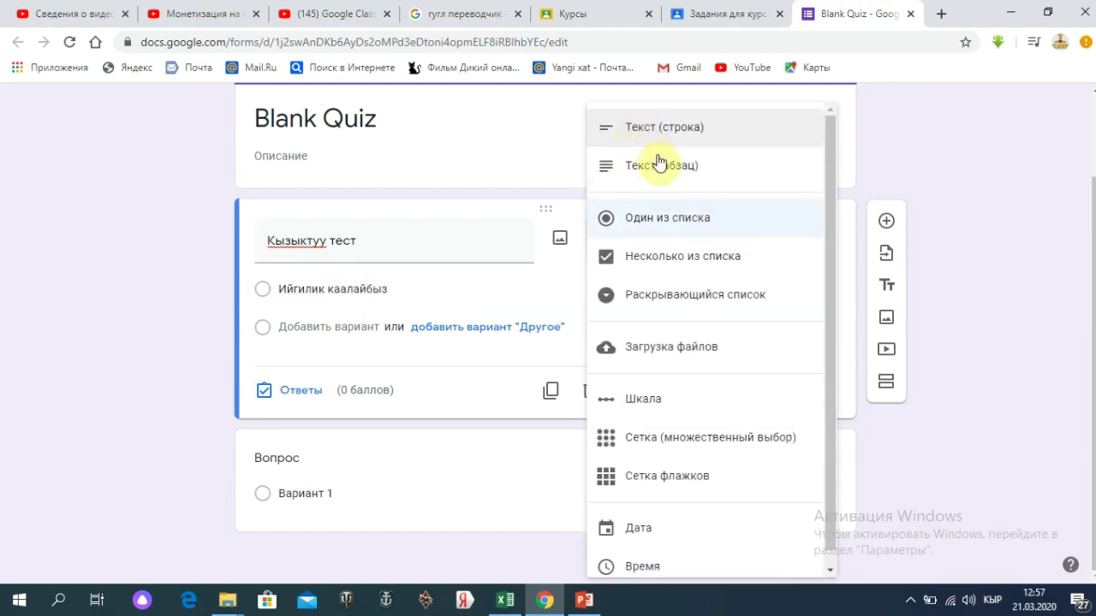
click(550, 286)
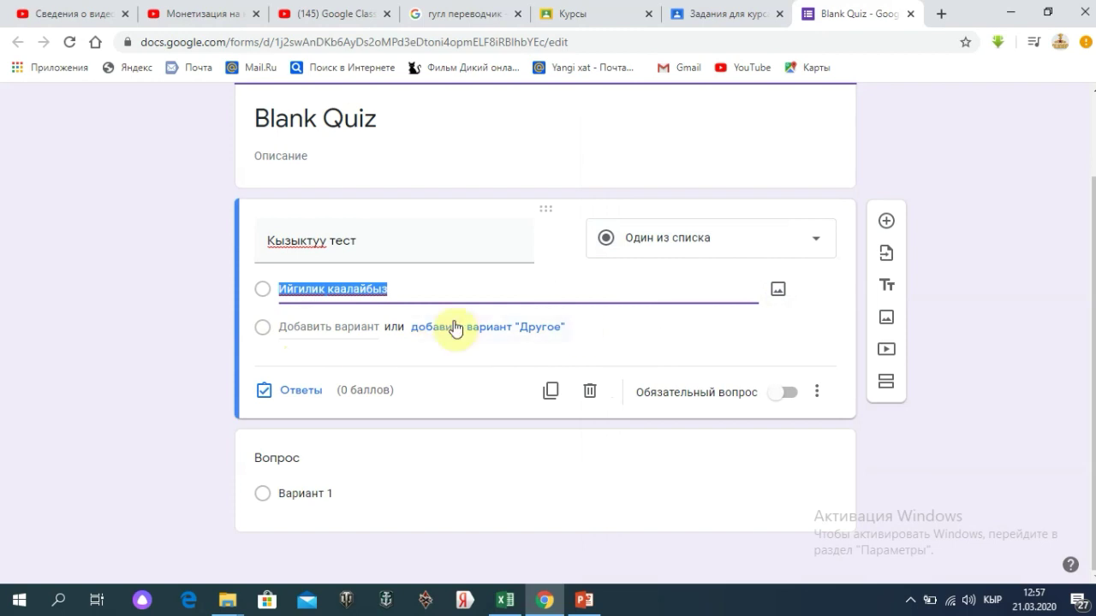
- Try the first question's required setting, and swap its option "Ийгилик каалайбыз" for a newly added one
click(774, 394)
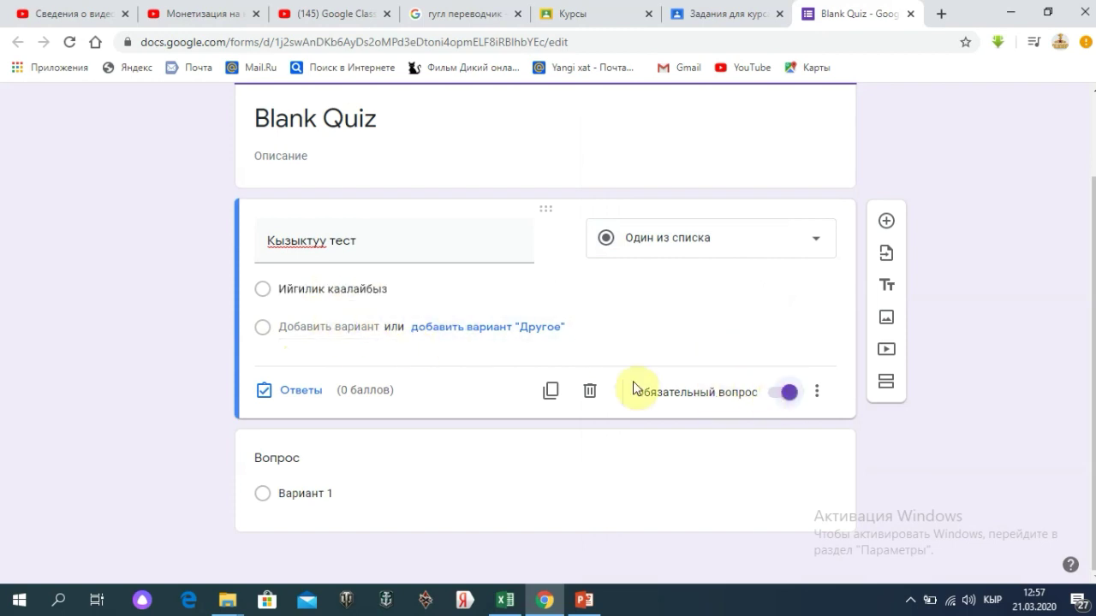
click(787, 399)
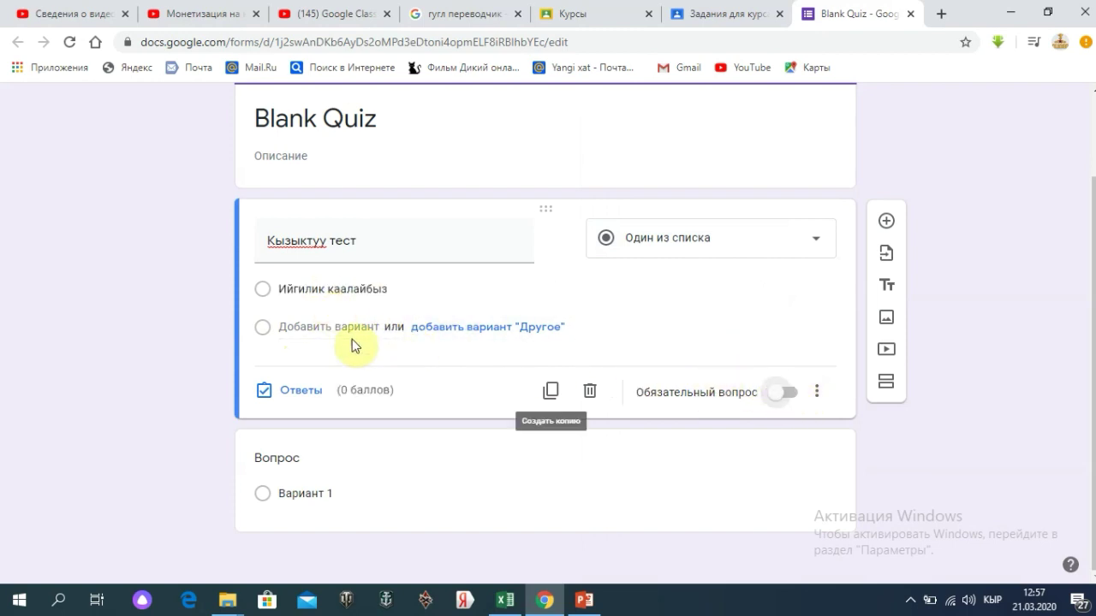
click(333, 327)
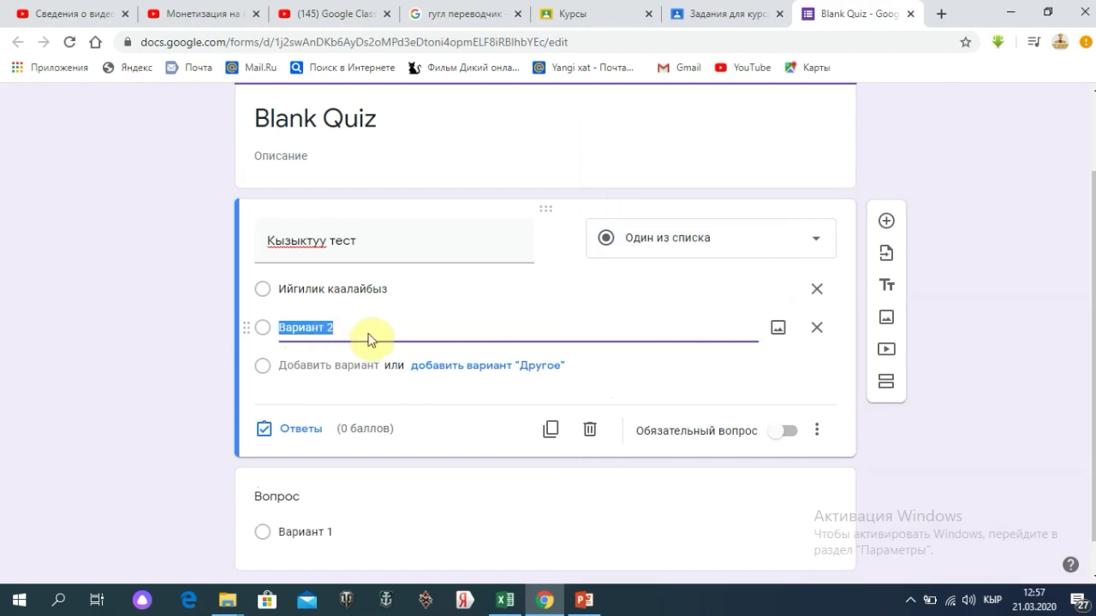
key(BackSpace)
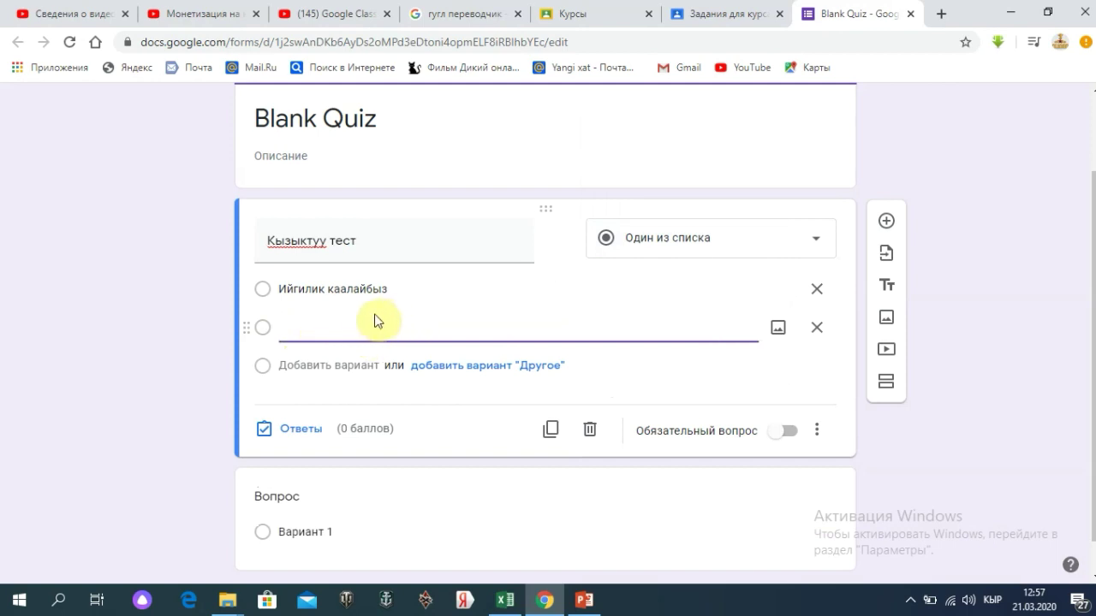
click(816, 289)
- Turn the first question into a required question of type Текст (строка) with the text "ФА:"
click(818, 244)
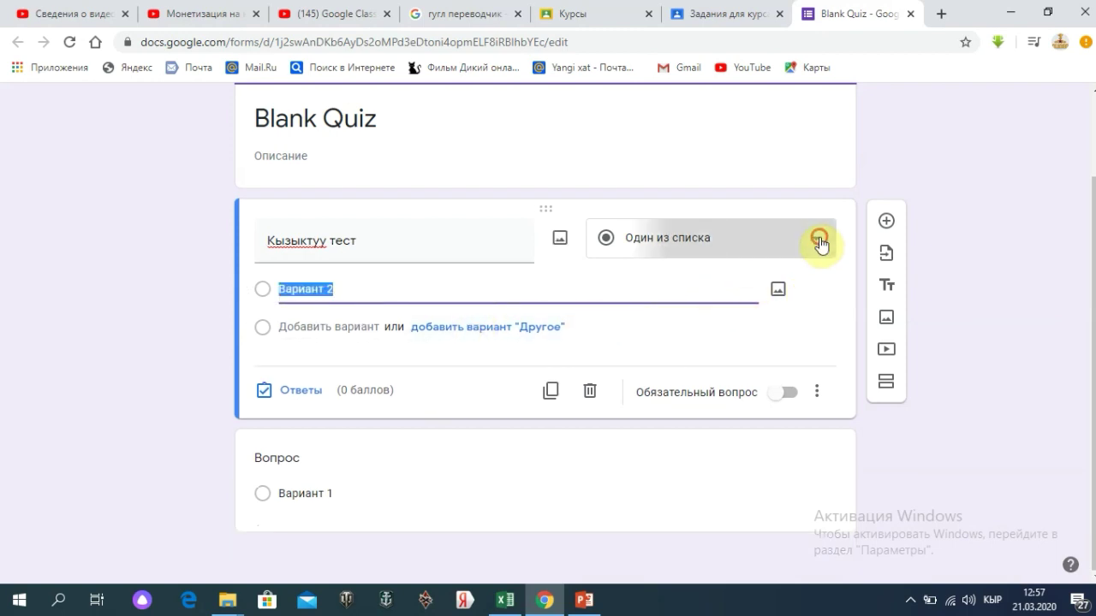
click(665, 142)
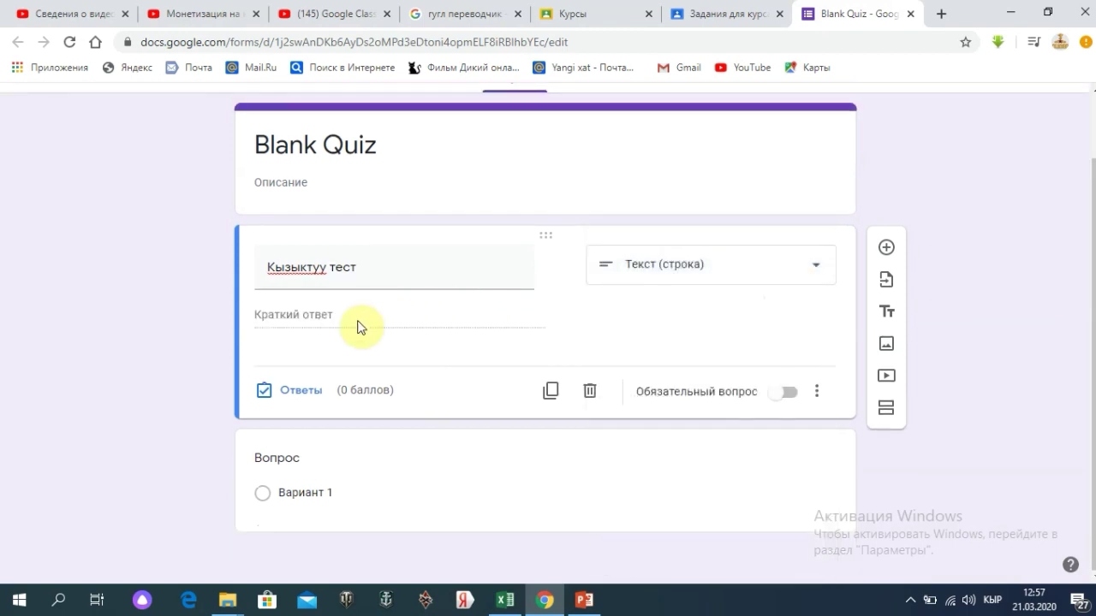
triple_click(366, 270)
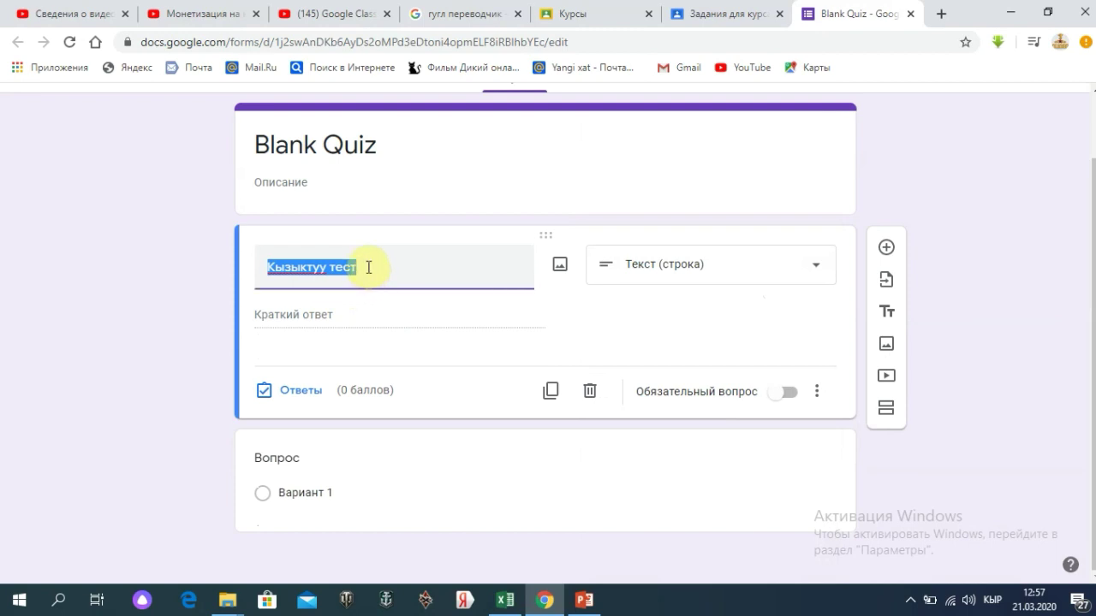
key(BackSpace)
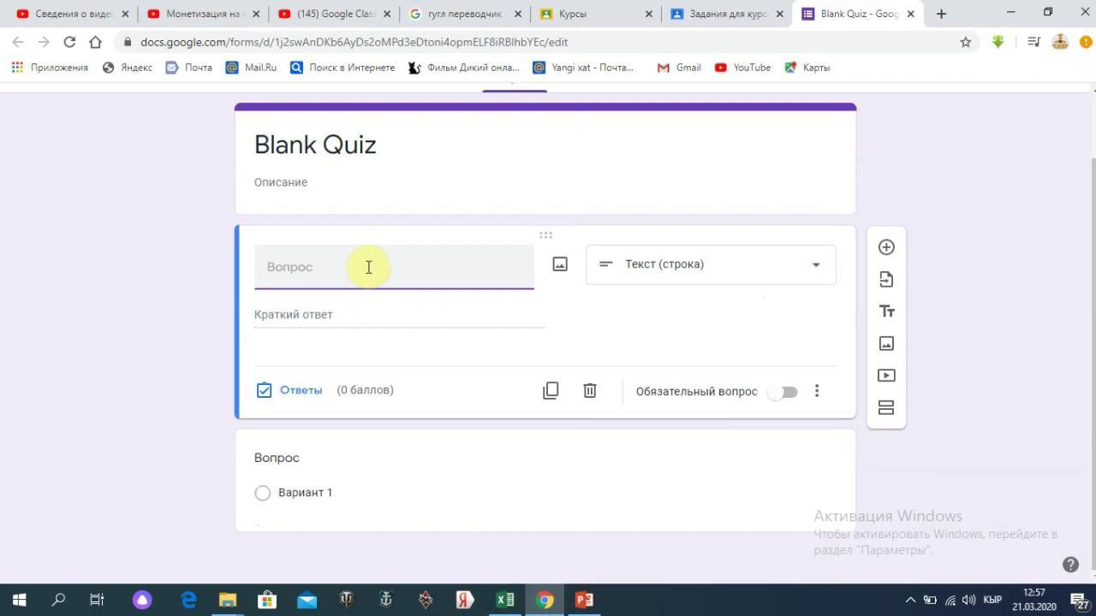
text(ФА:)
click(373, 323)
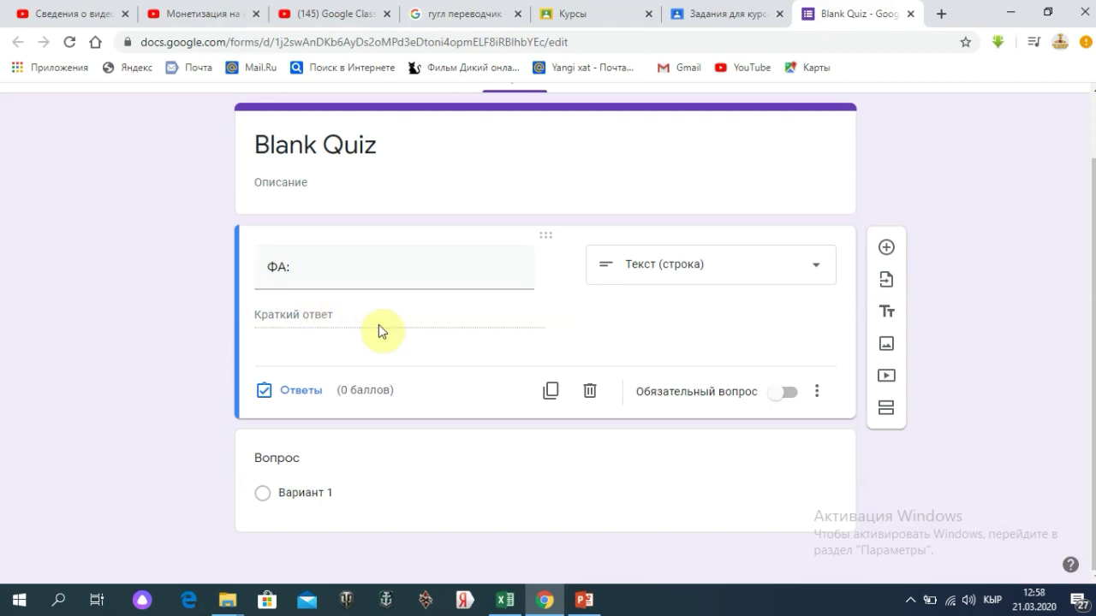
click(779, 400)
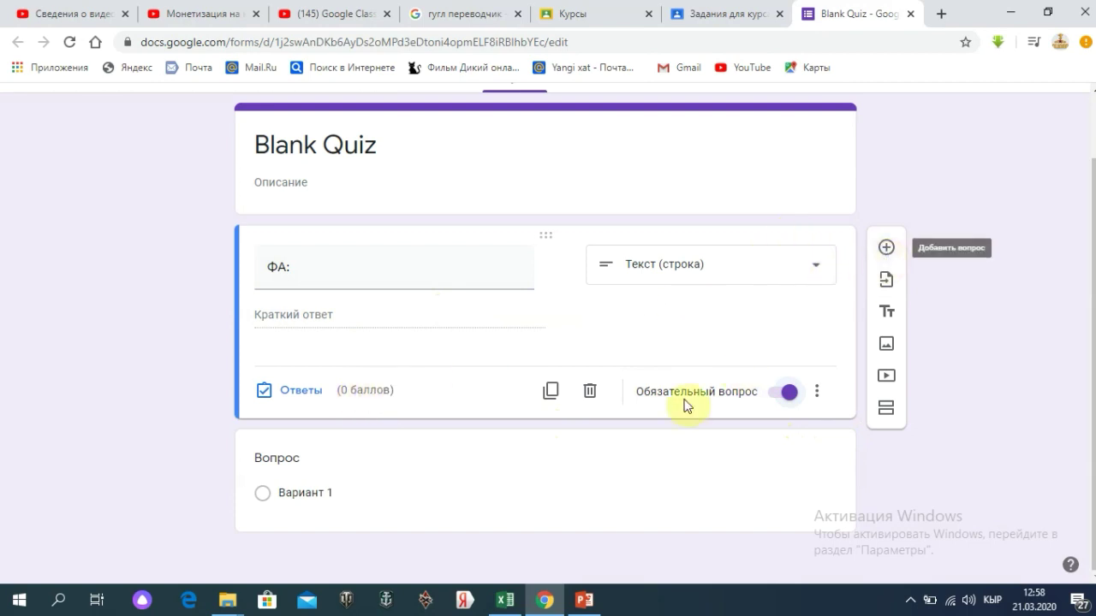
- Fill in the second question as "Германия борбору?" with the options "Рим", "Мадрид" and "Берлин"
click(314, 458)
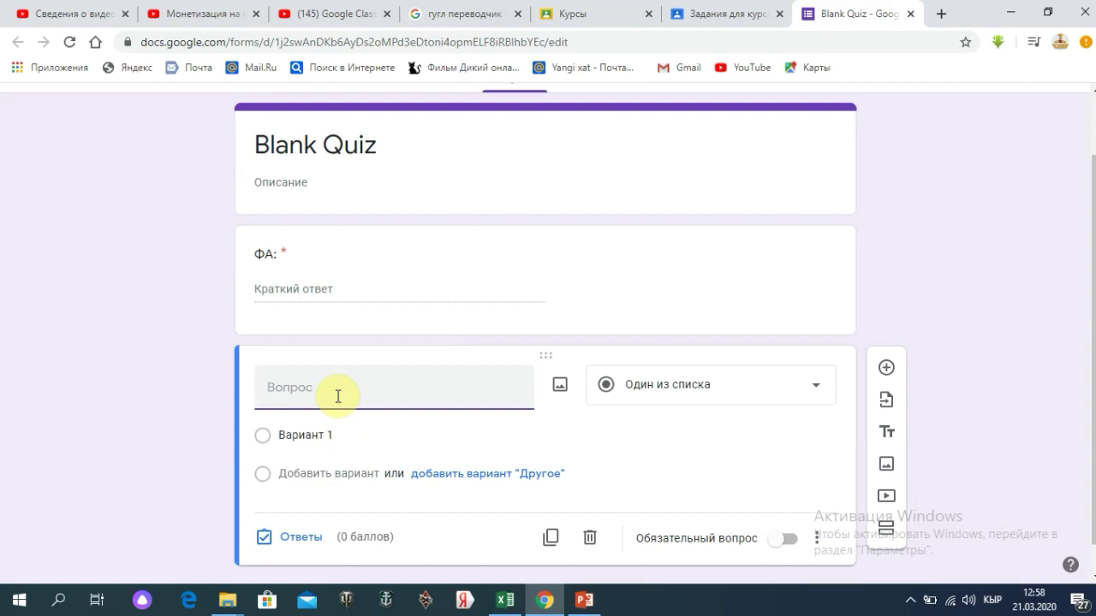
text(Г)
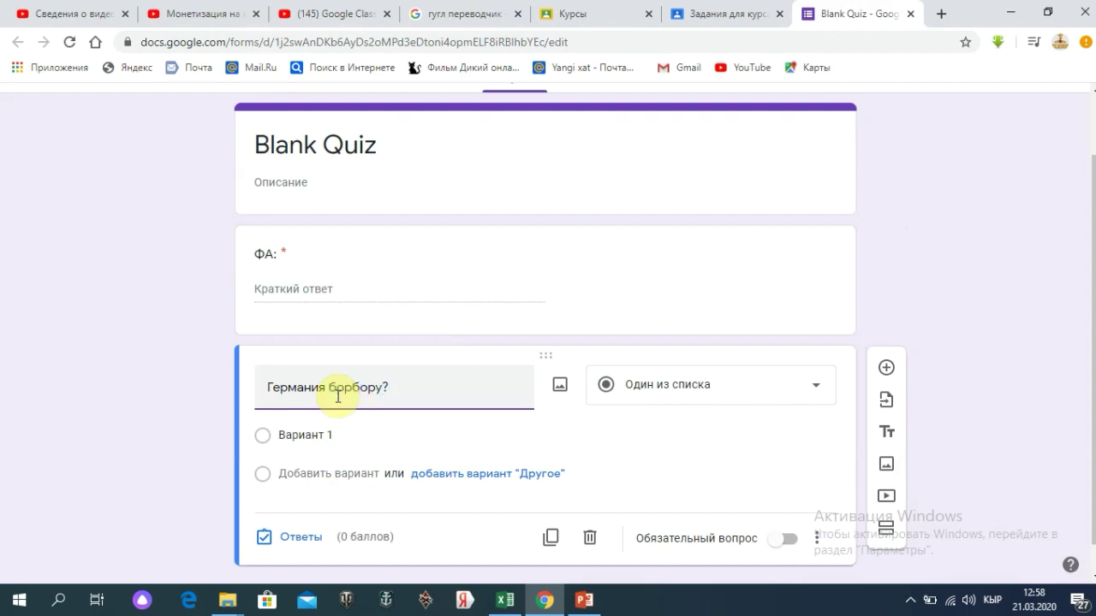
click(335, 436)
key(BackSpace)
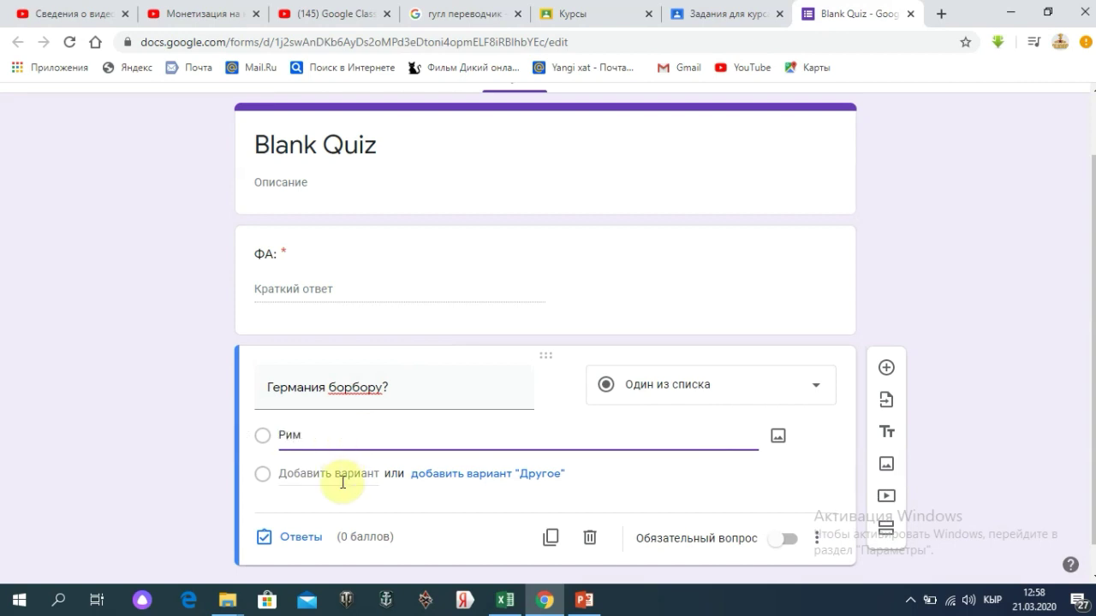
click(341, 473)
key(BackSpace)
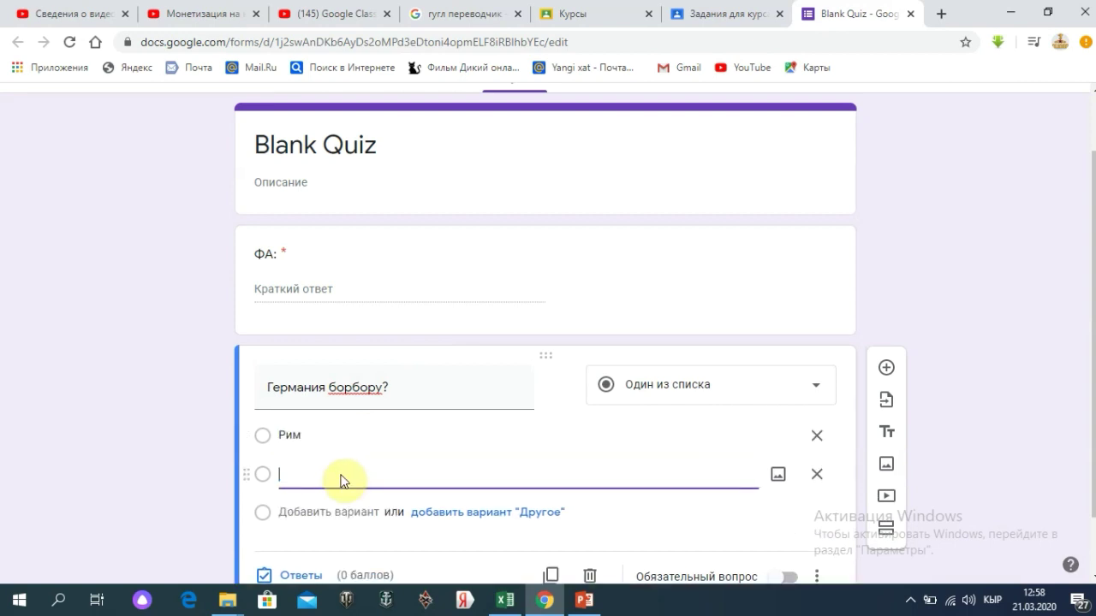
text(Мадрид)
click(354, 512)
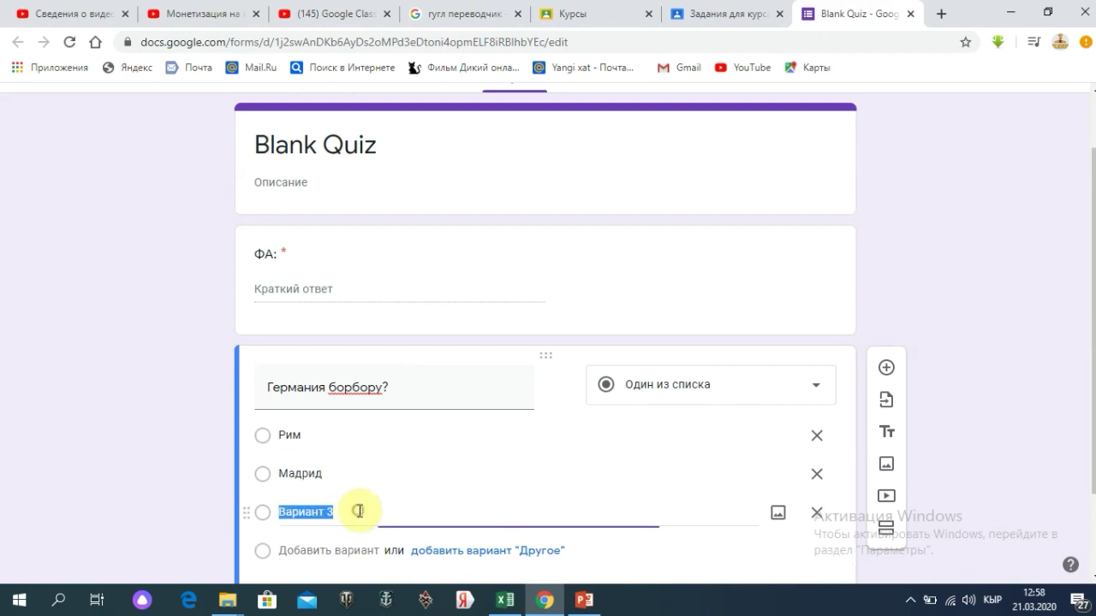
key(BackSpace)
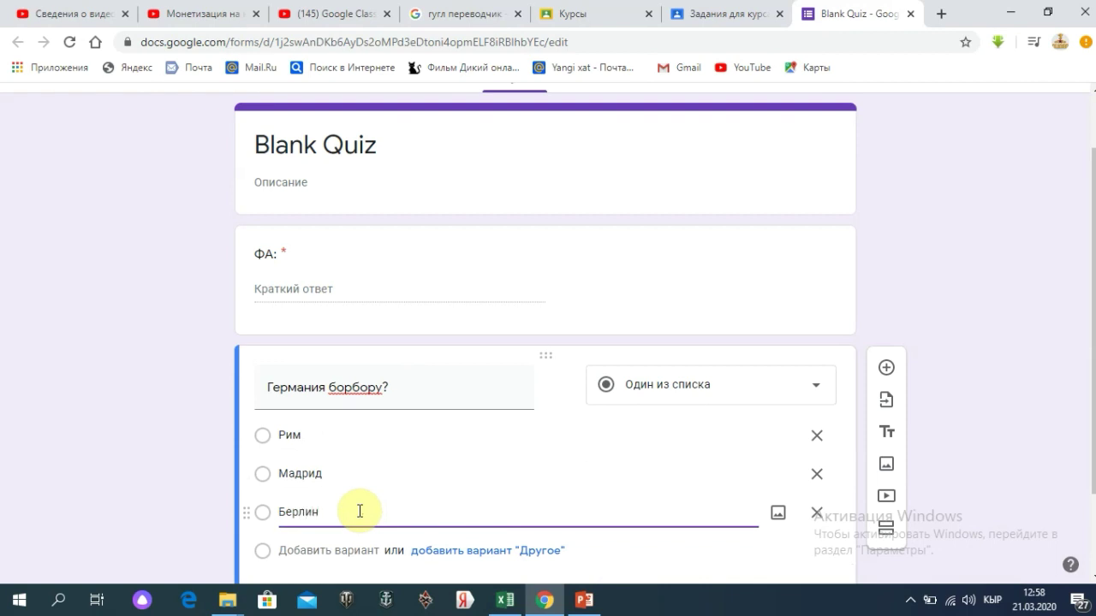
- Set the answer key of the "Германия борбору?" question to "Берлин", worth 1 point
scroll(382, 503, down, 2)
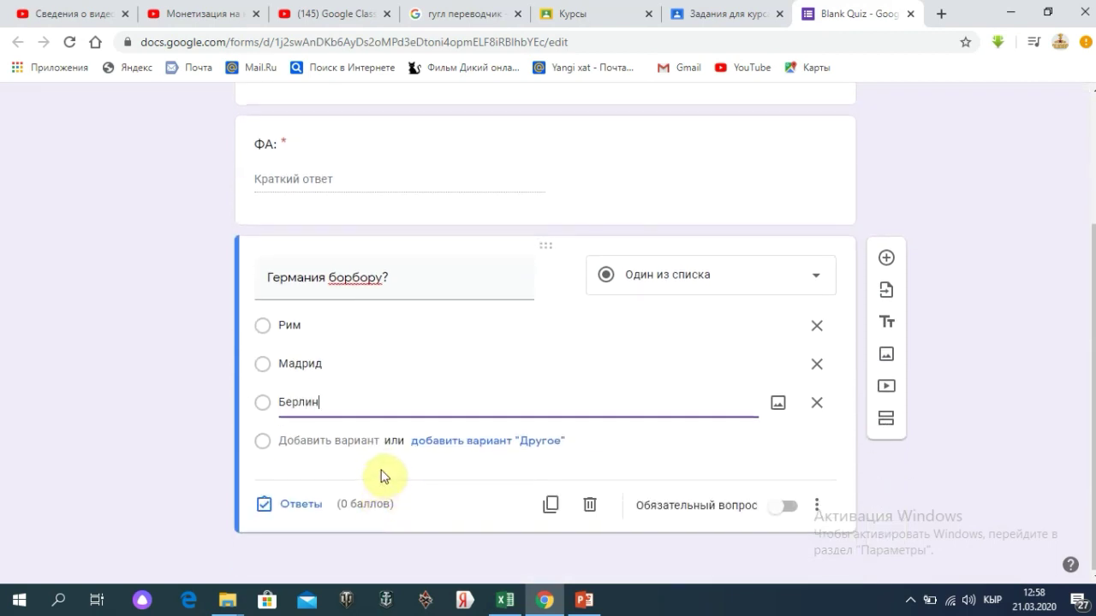
double_click(267, 410)
click(401, 400)
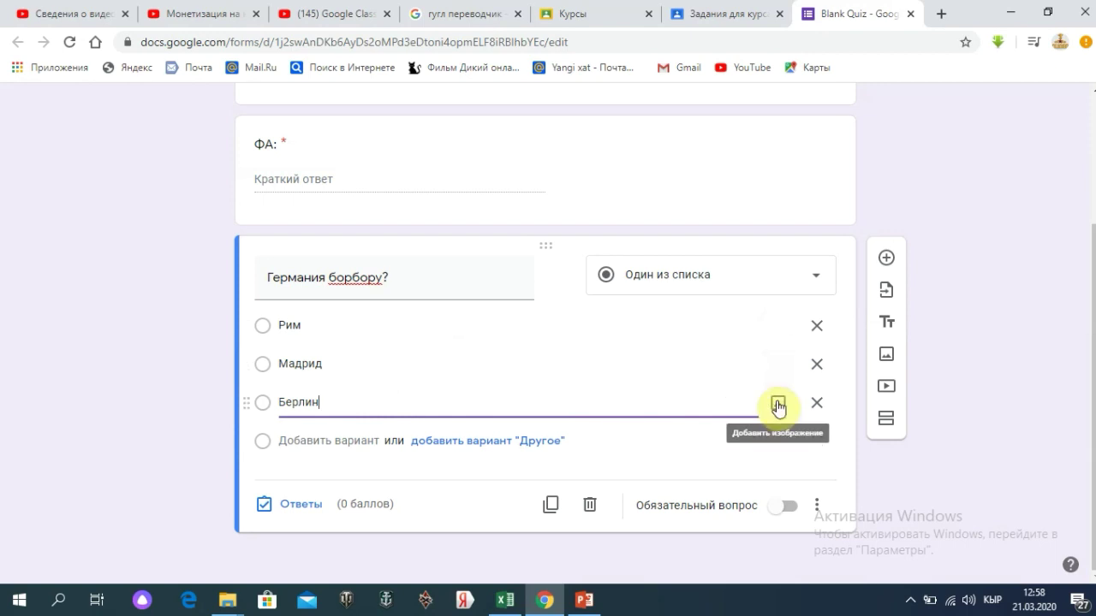
click(297, 505)
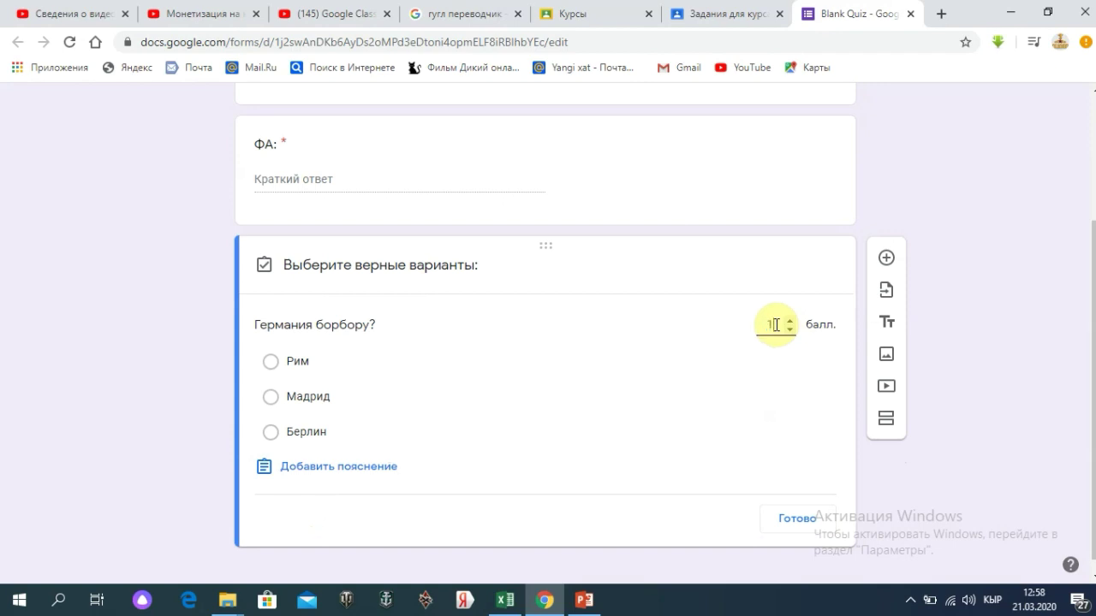
text(1)
click(270, 434)
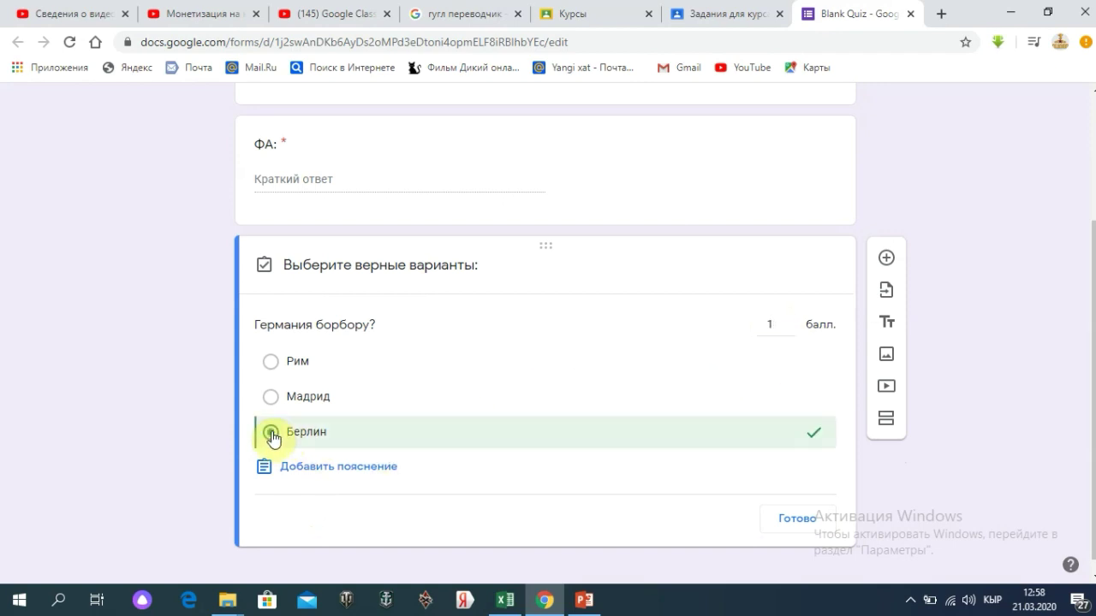
click(801, 519)
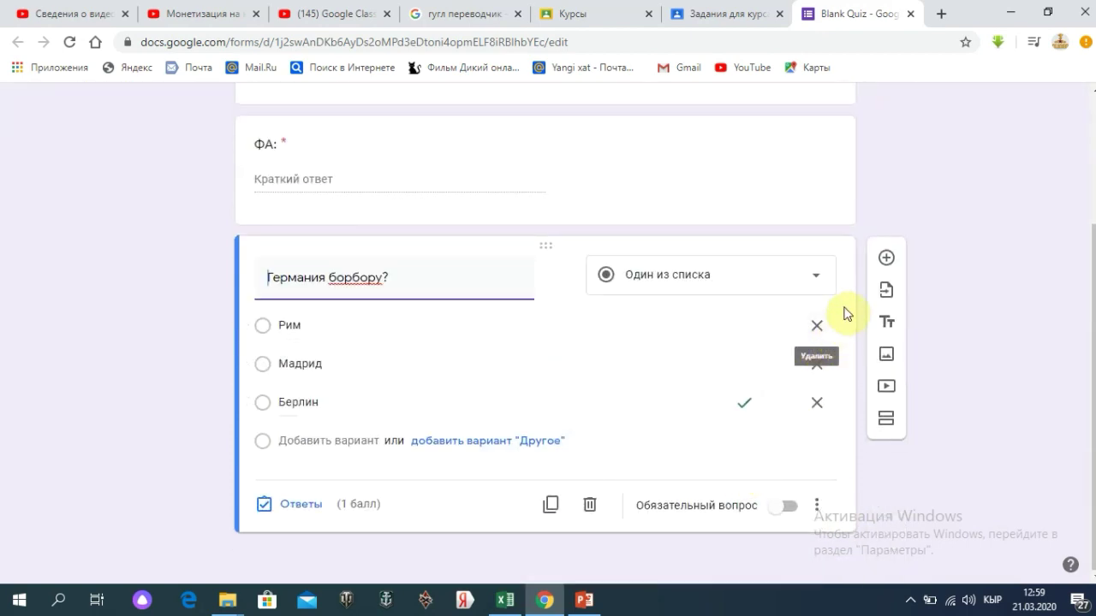
- Add a third question "Тадж - Махал кайсы шаарда жайгашкан?" with the options "Дели", "Агра" and "Мумбай"
click(886, 257)
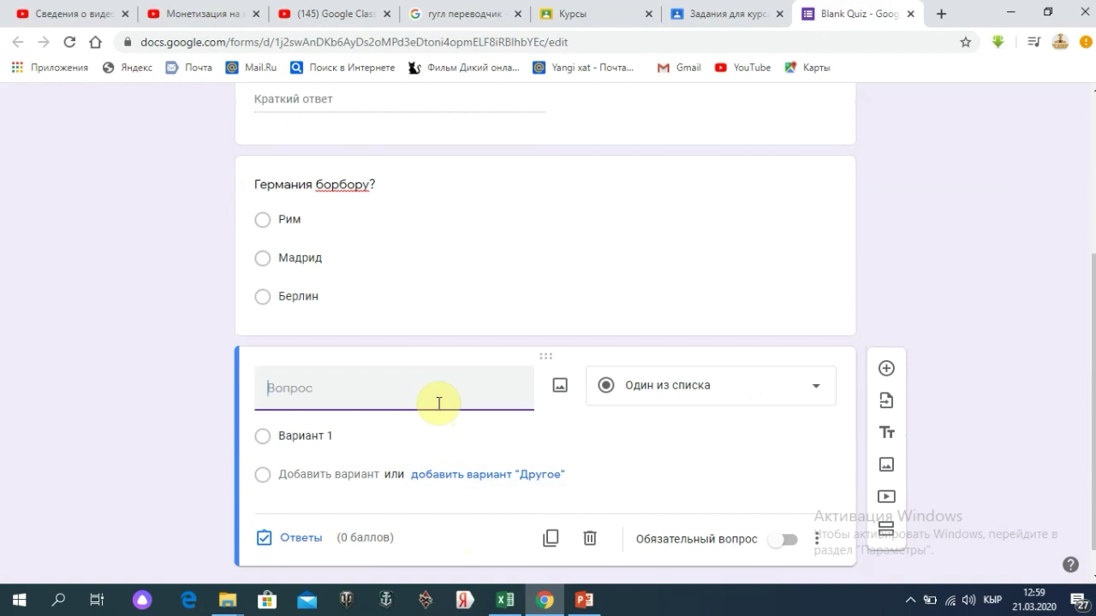
text(Тадж - Махал кайсы шаарда)
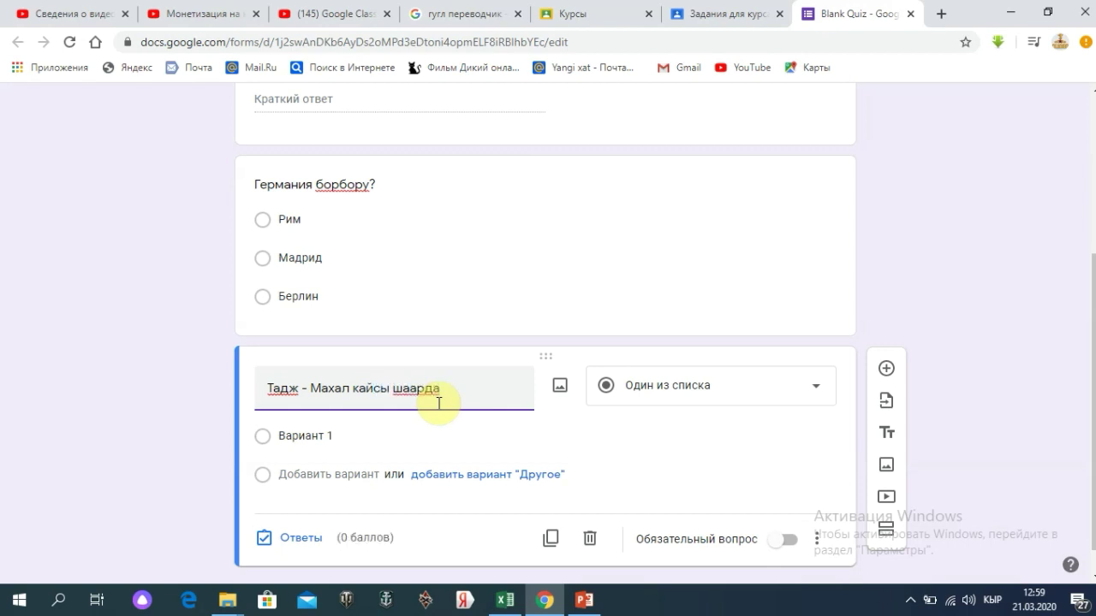
text(шкан?)
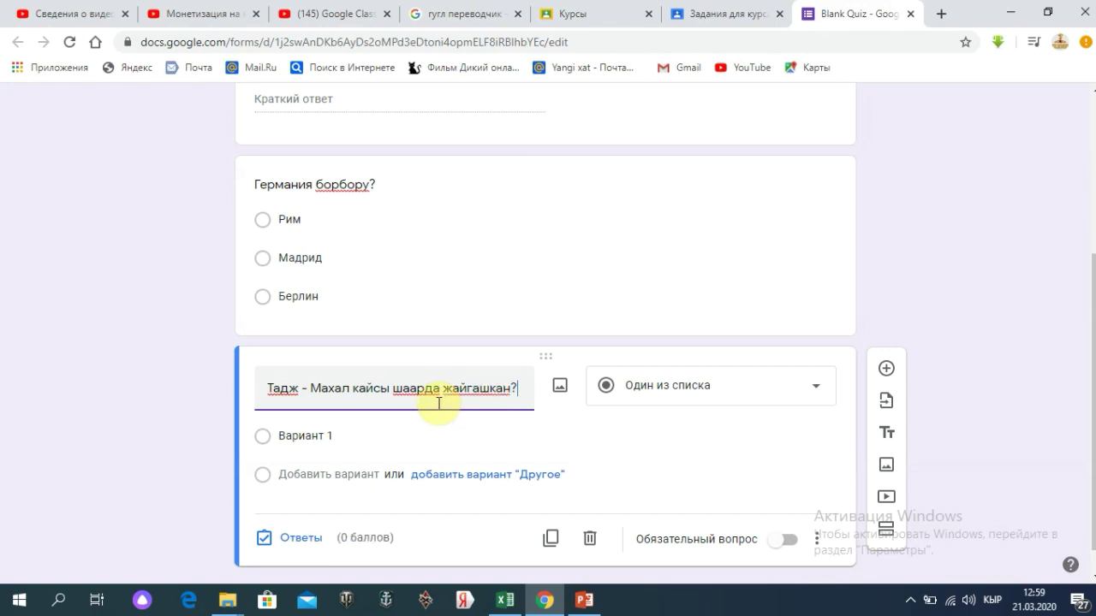
click(443, 440)
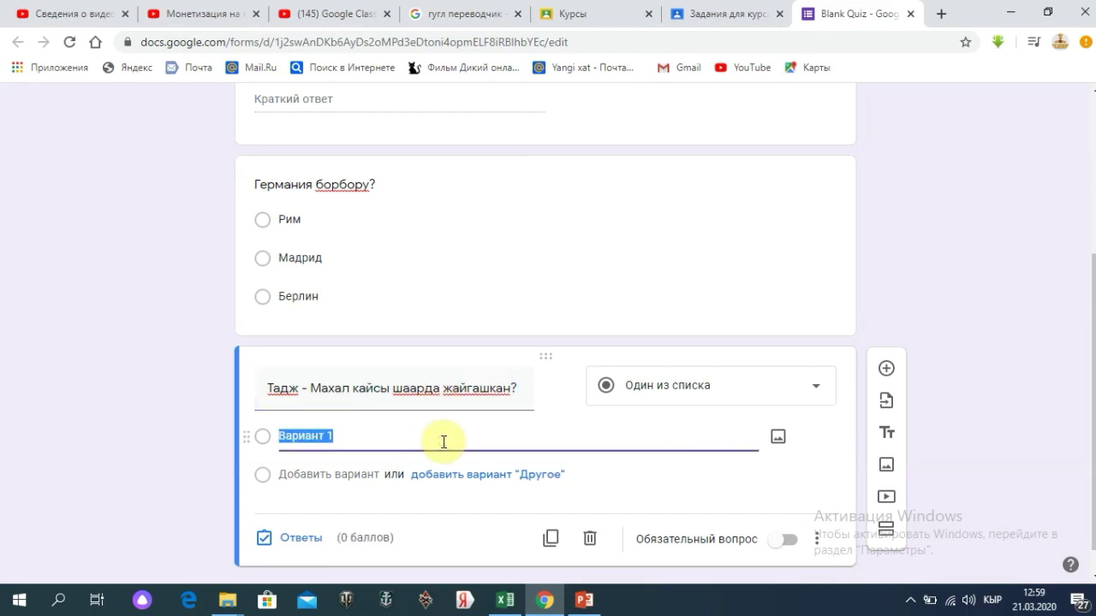
key(BackSpace)
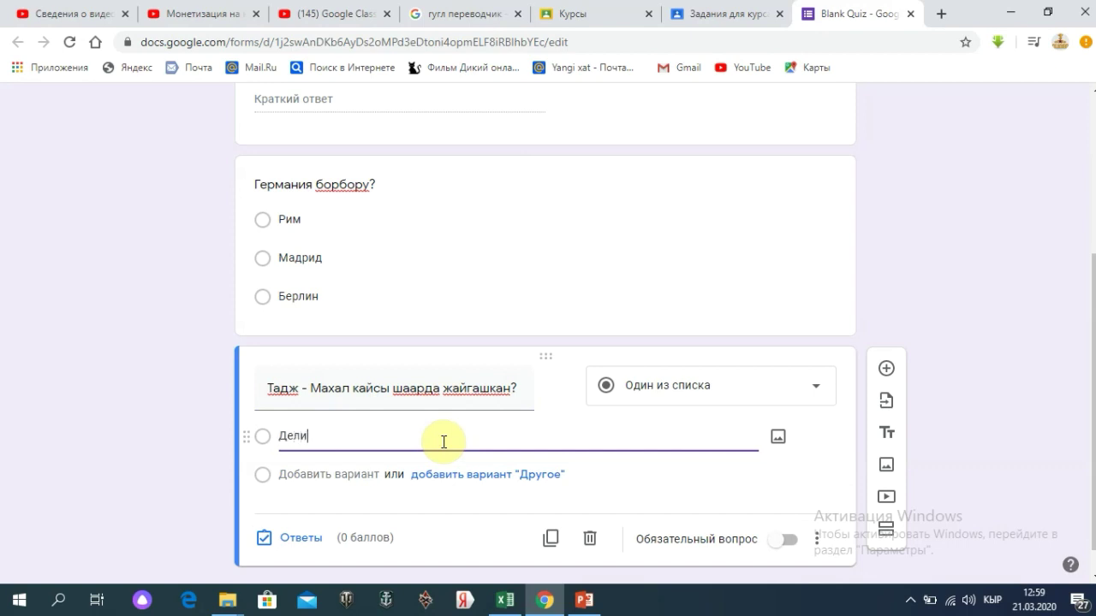
click(358, 473)
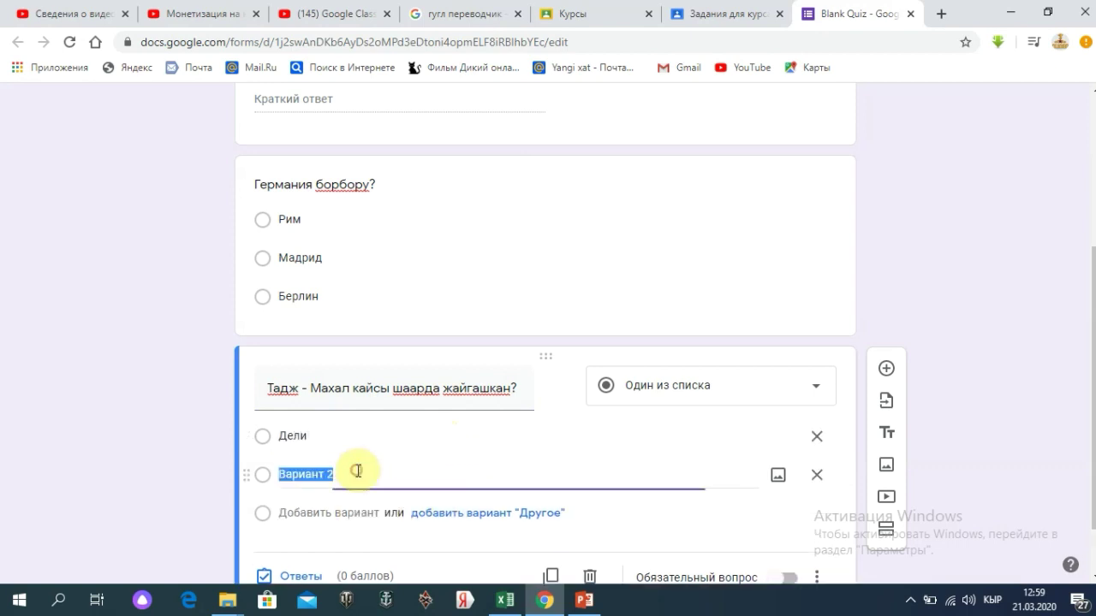
key(BackSpace)
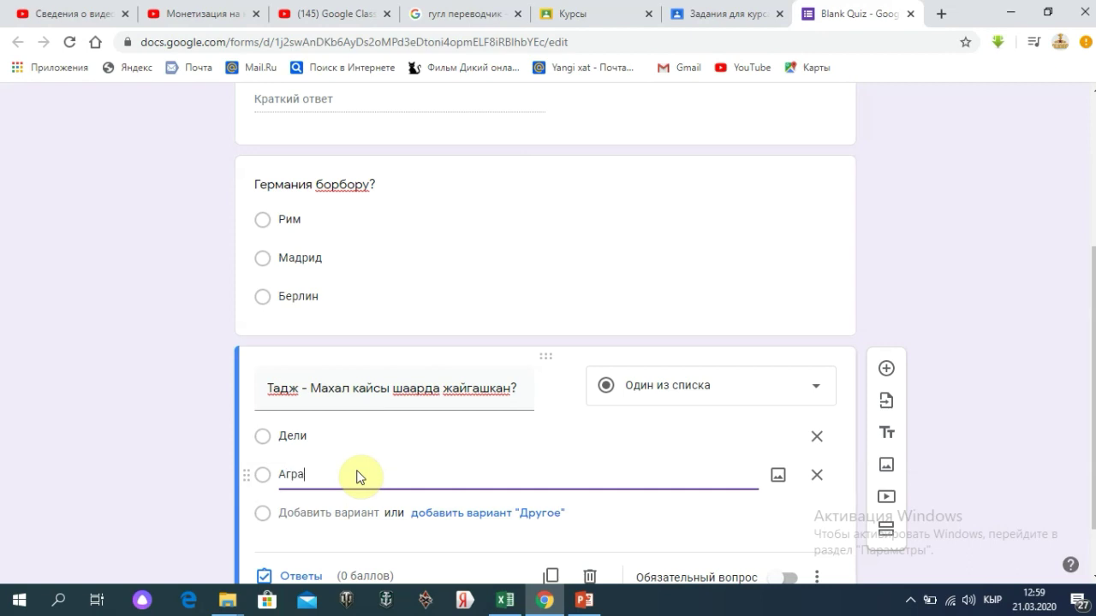
click(354, 514)
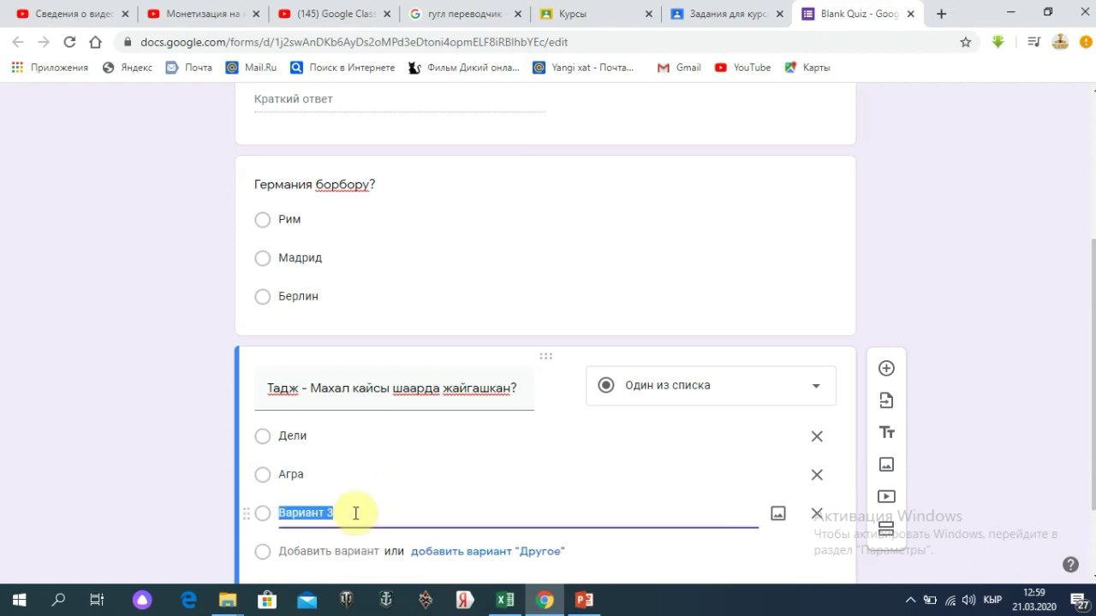
key(BackSpace)
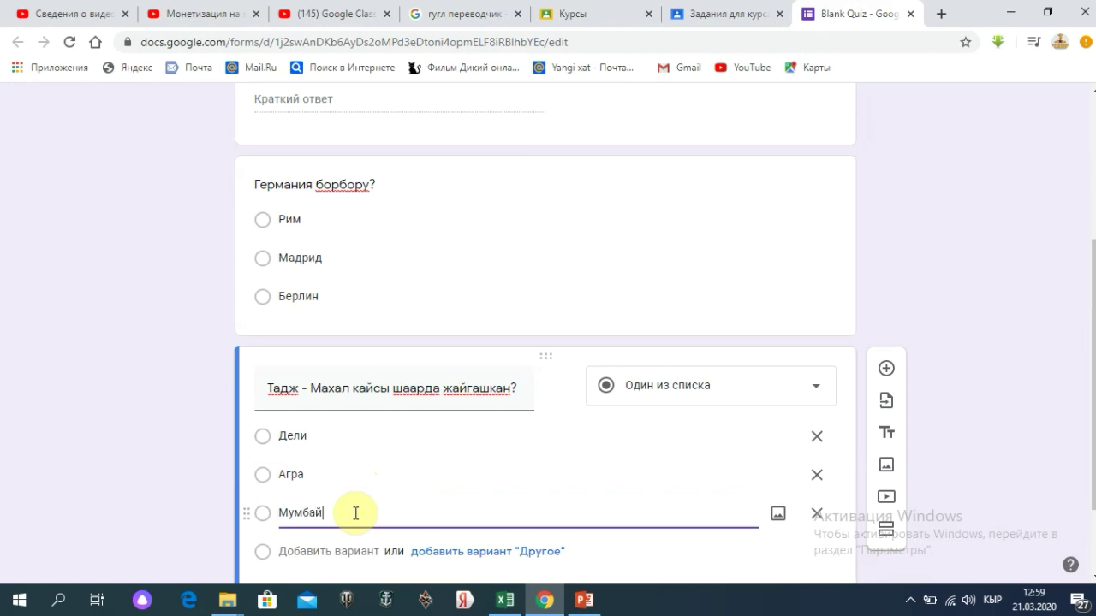
- Set the answer key of the "Тадж - Махал" question to "Агра", worth 1 point
scroll(505, 504, down, 1)
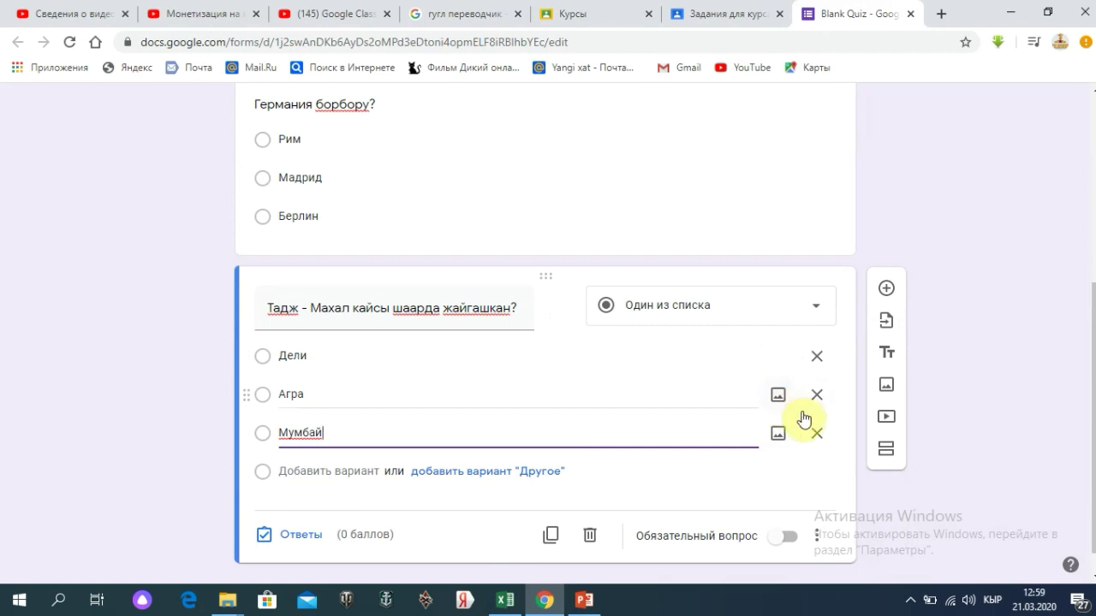
click(308, 539)
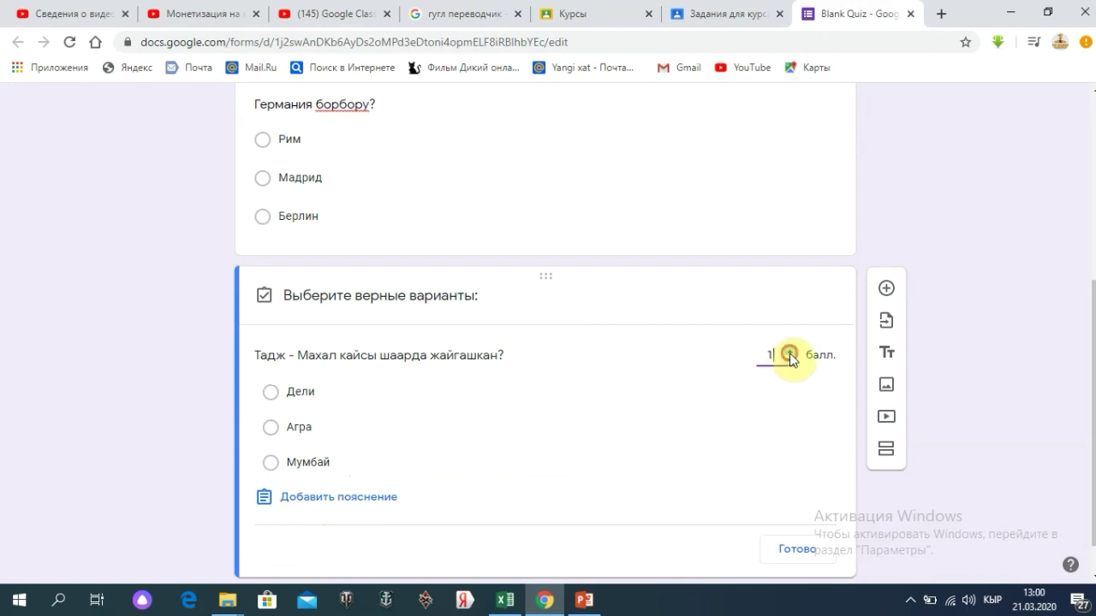
click(271, 429)
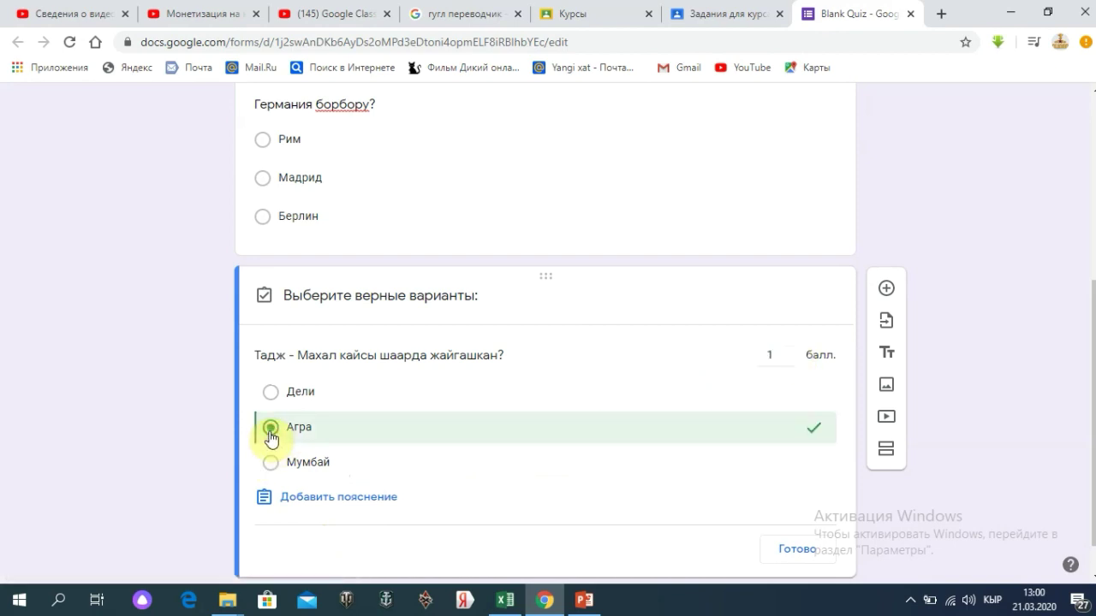
click(809, 550)
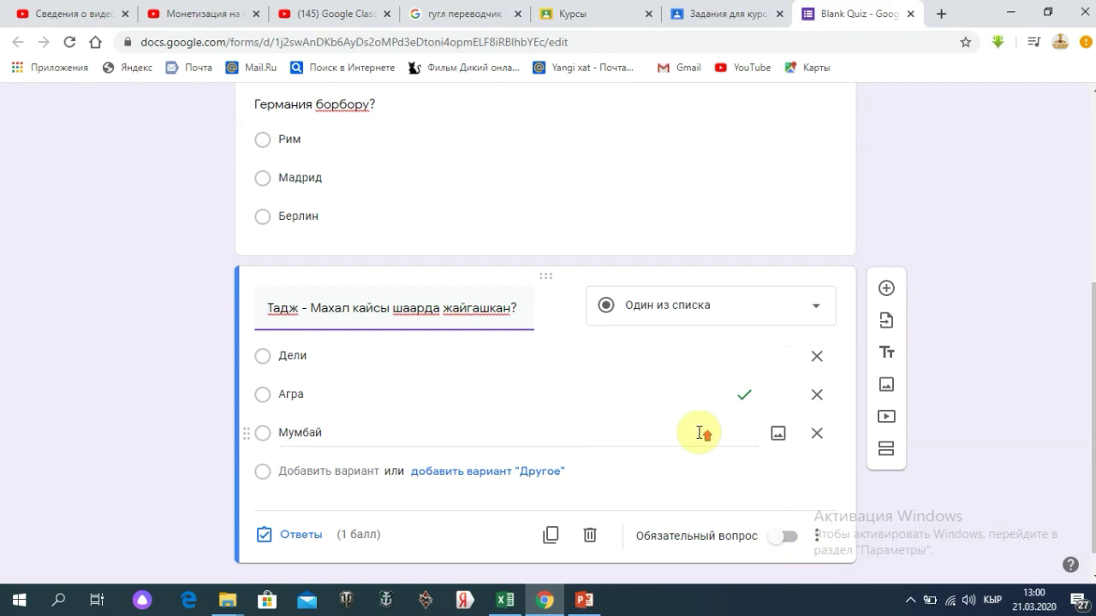
- Review all the quiz questions, from the "ФА:" field through the "Тадж - Махал" question
scroll(698, 432, up, 4)
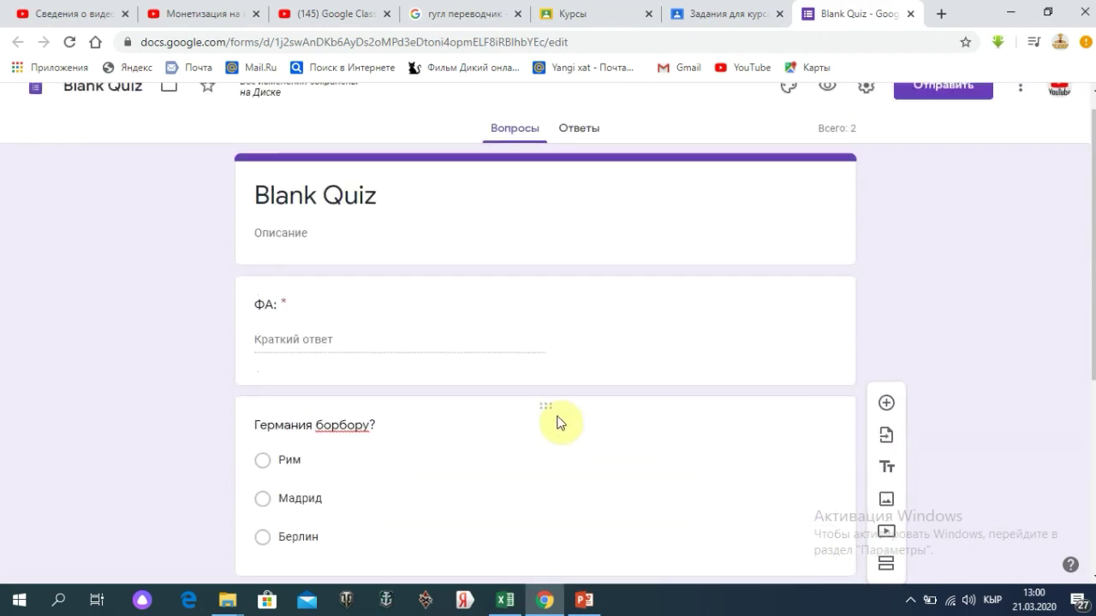
click(446, 336)
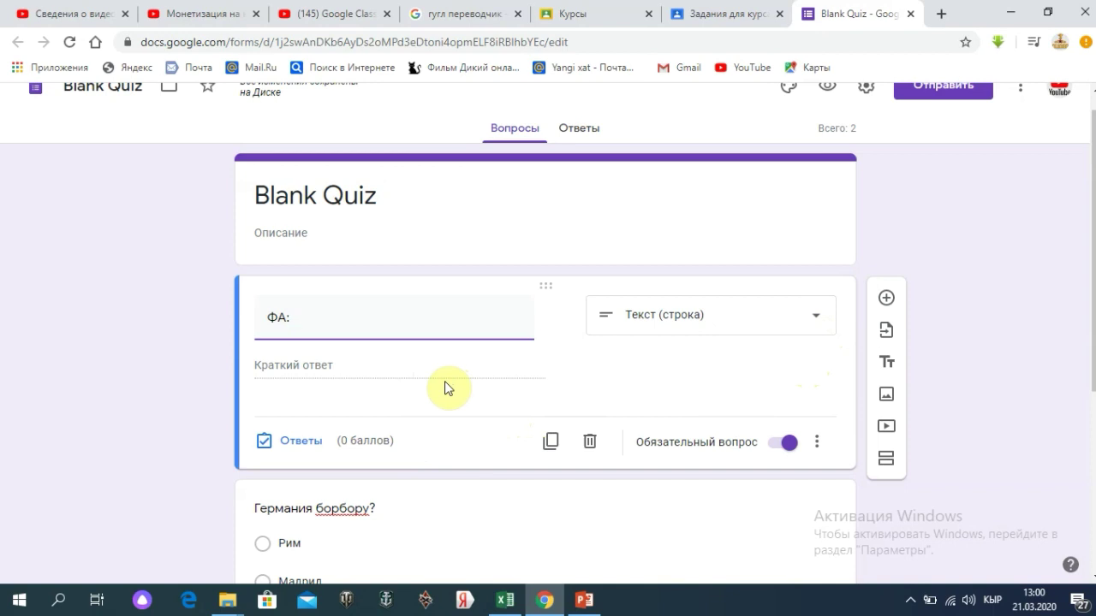
scroll(501, 423, down, 4)
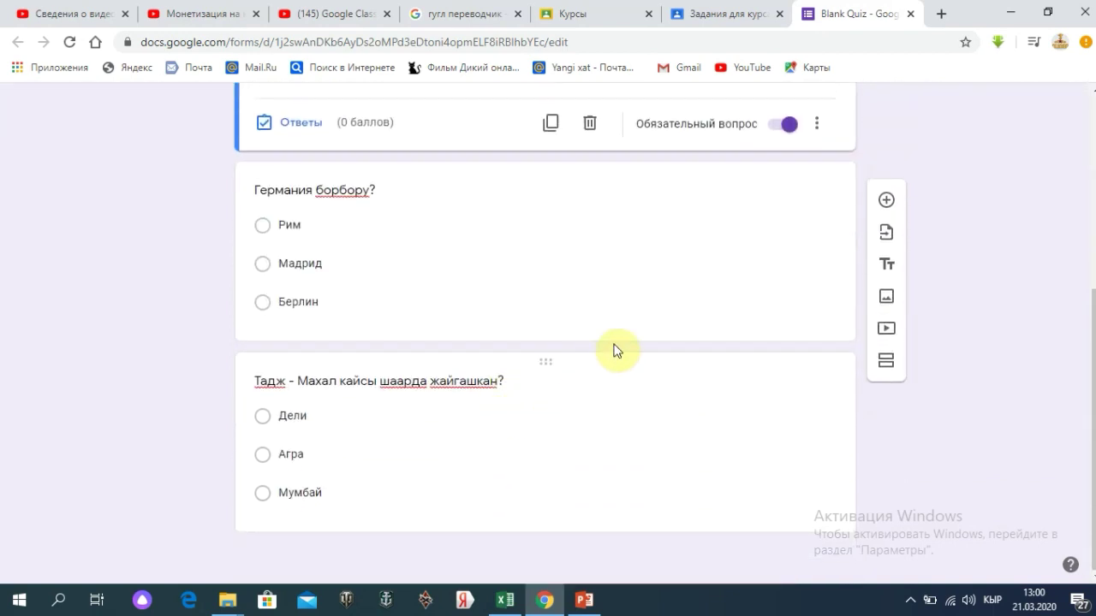
scroll(616, 385, up, 3)
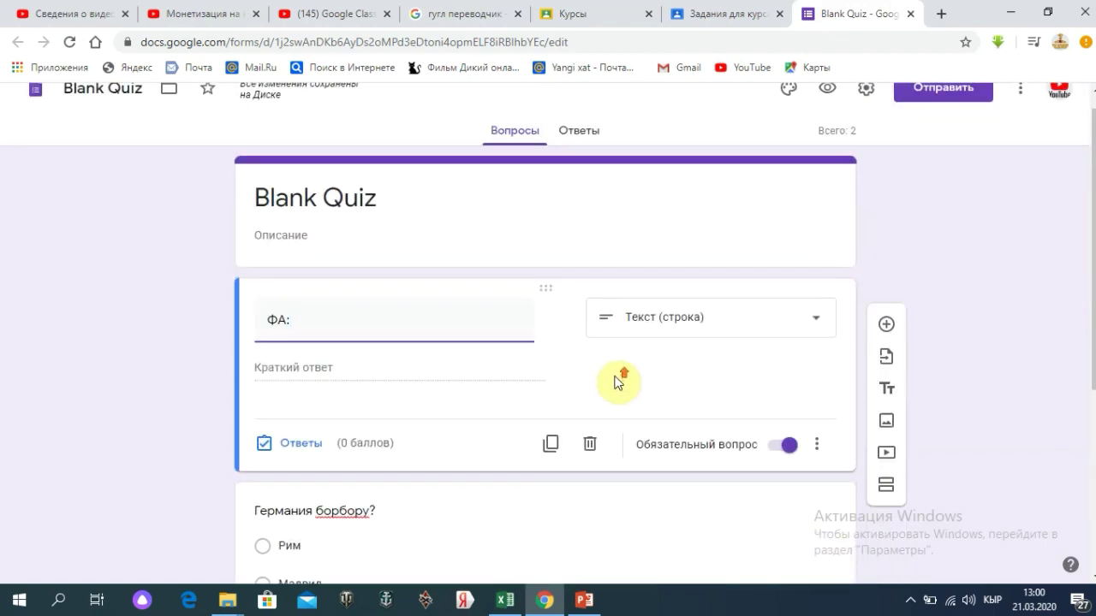
scroll(621, 379, down, 3)
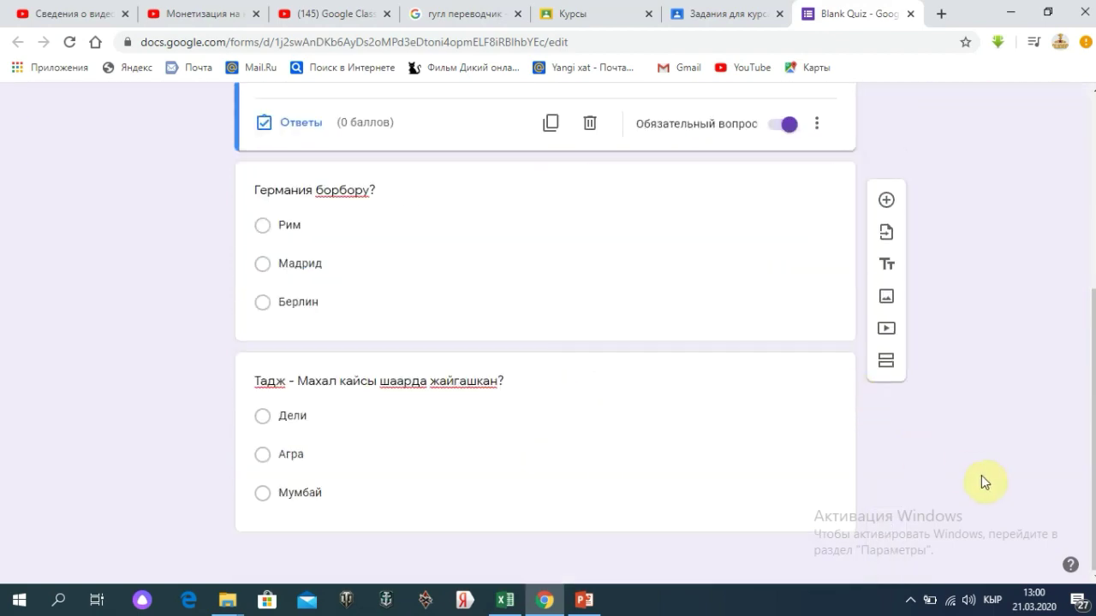
scroll(1058, 408, up, 4)
scroll(1058, 409, down, 4)
scroll(633, 447, up, 4)
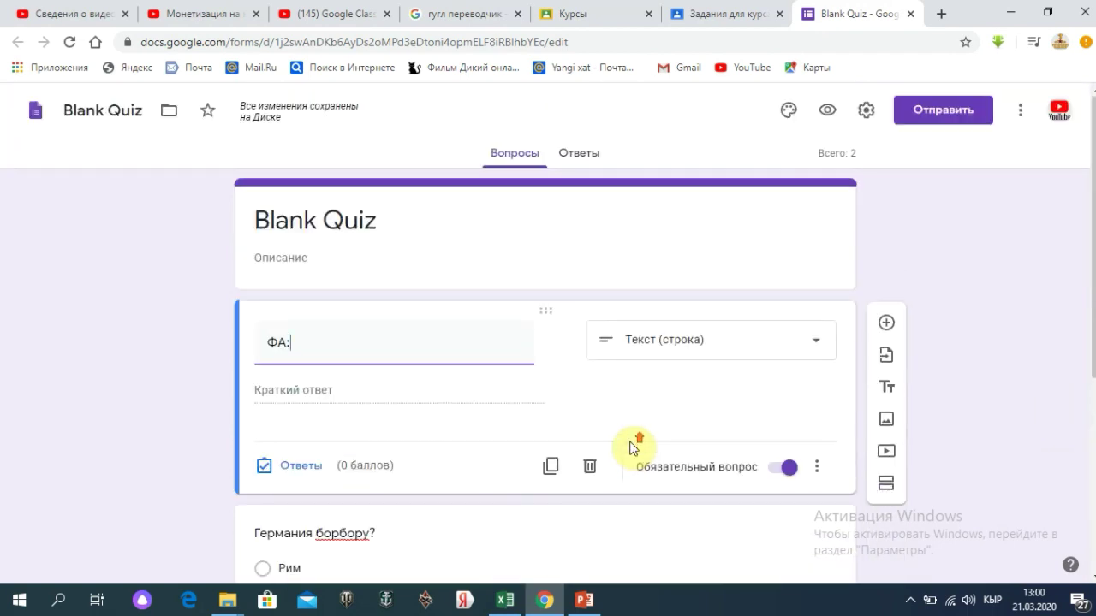
- Set the theme colour to indigo and insert the header image of hands browsing file folders from the "Работа и учеба" themes
click(787, 112)
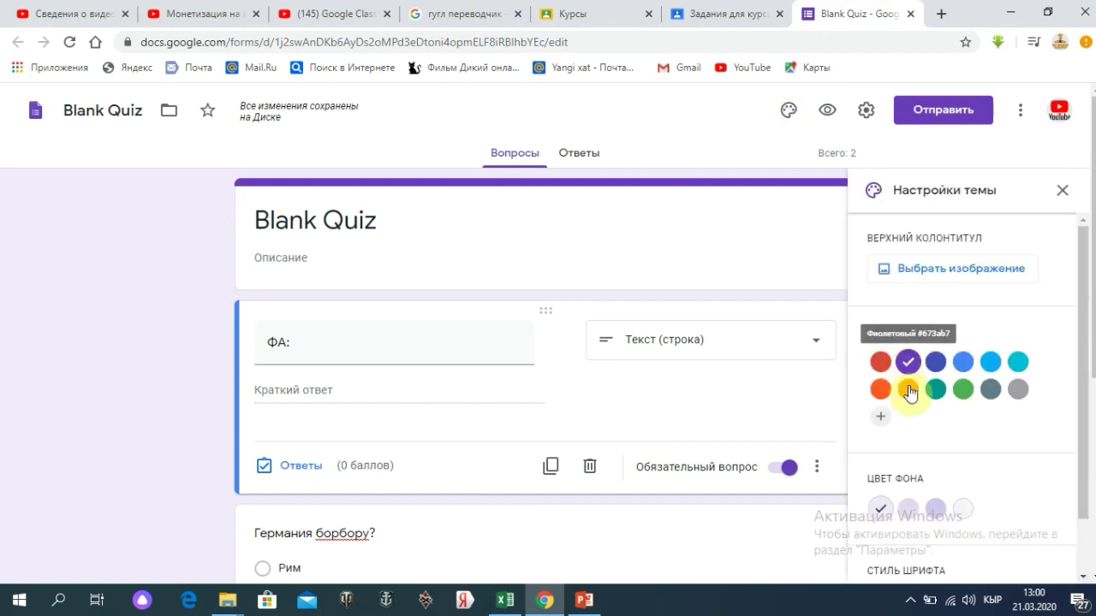
click(936, 365)
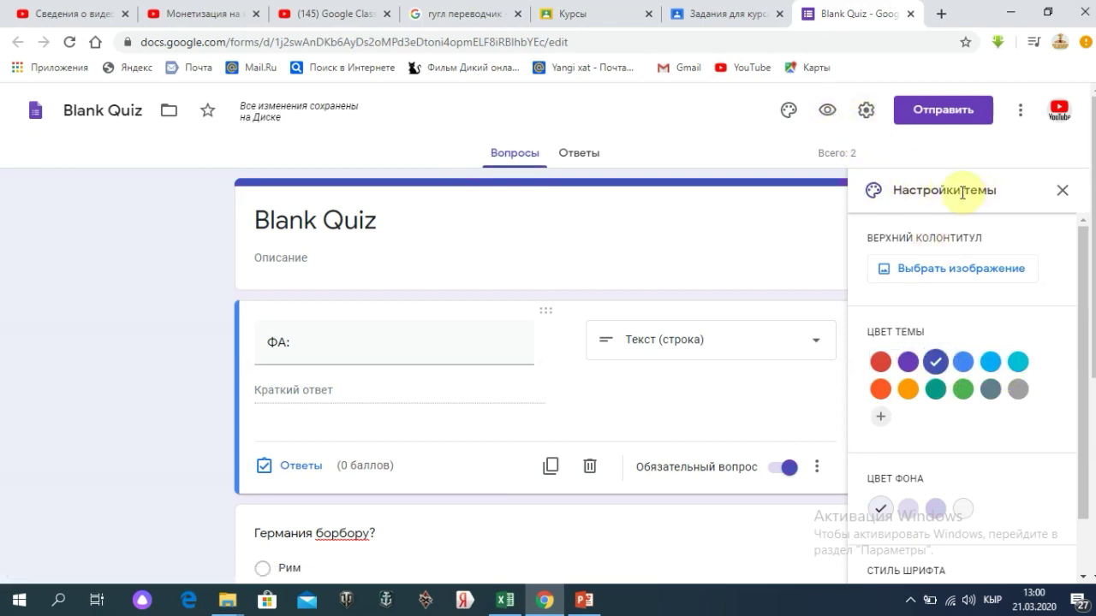
click(954, 270)
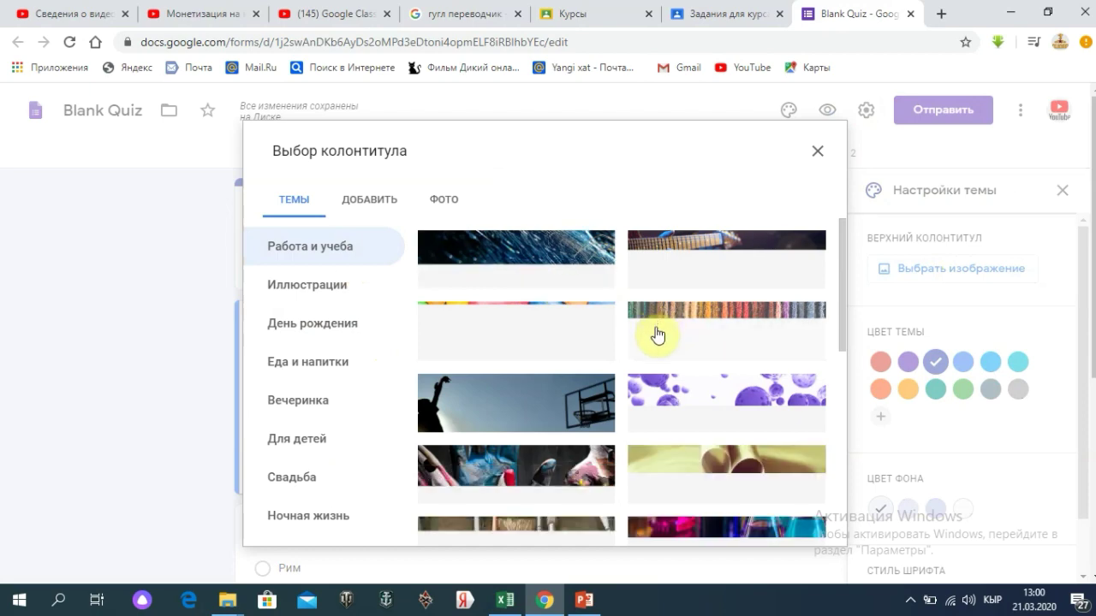
scroll(655, 335, down, 5)
scroll(655, 334, down, 10)
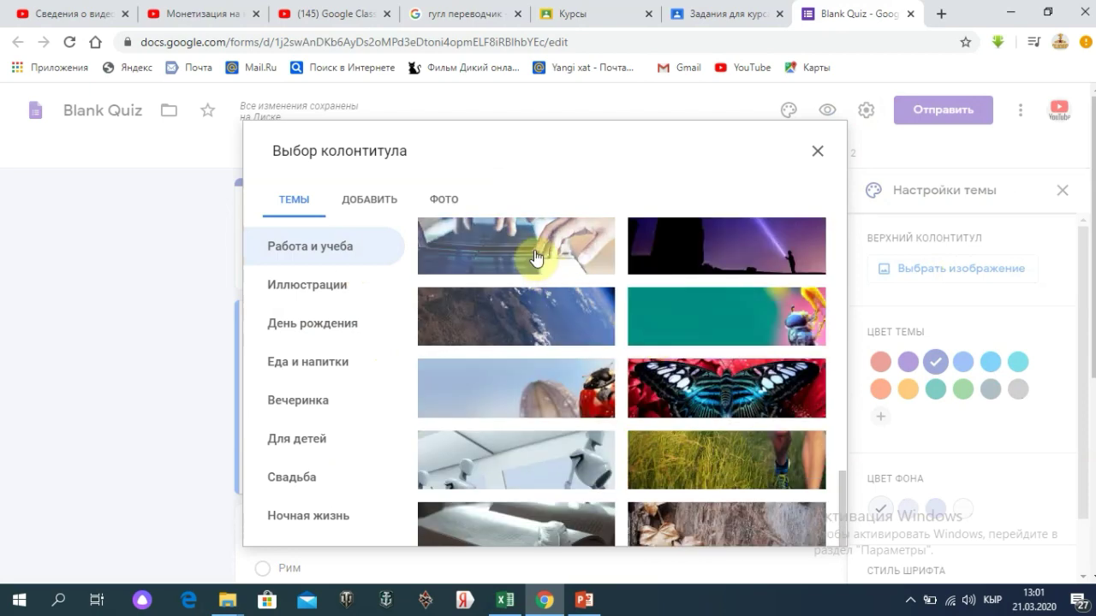
click(522, 248)
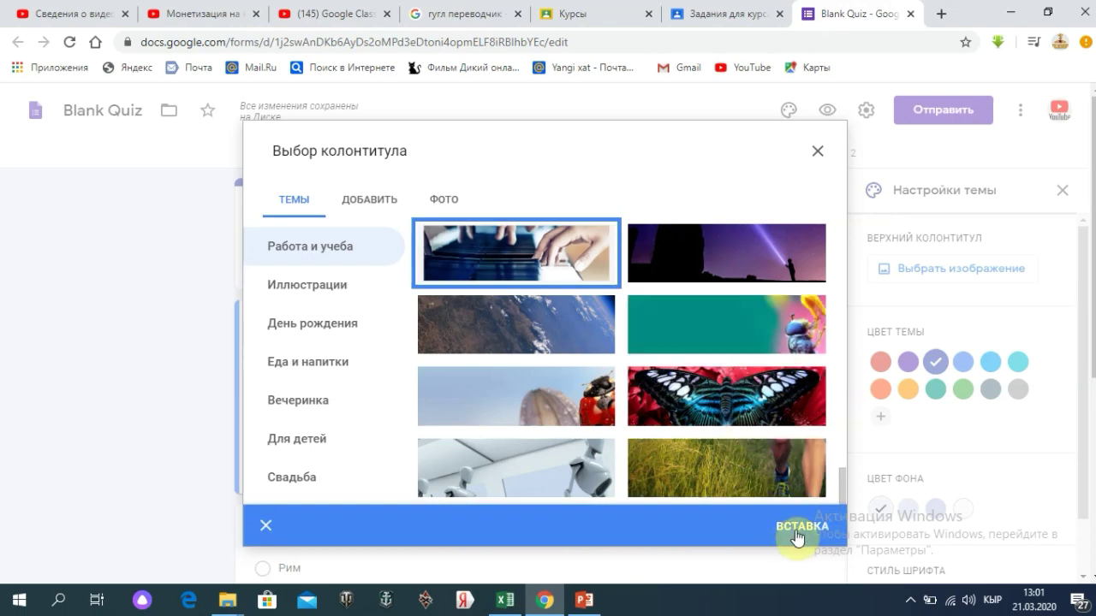
click(796, 535)
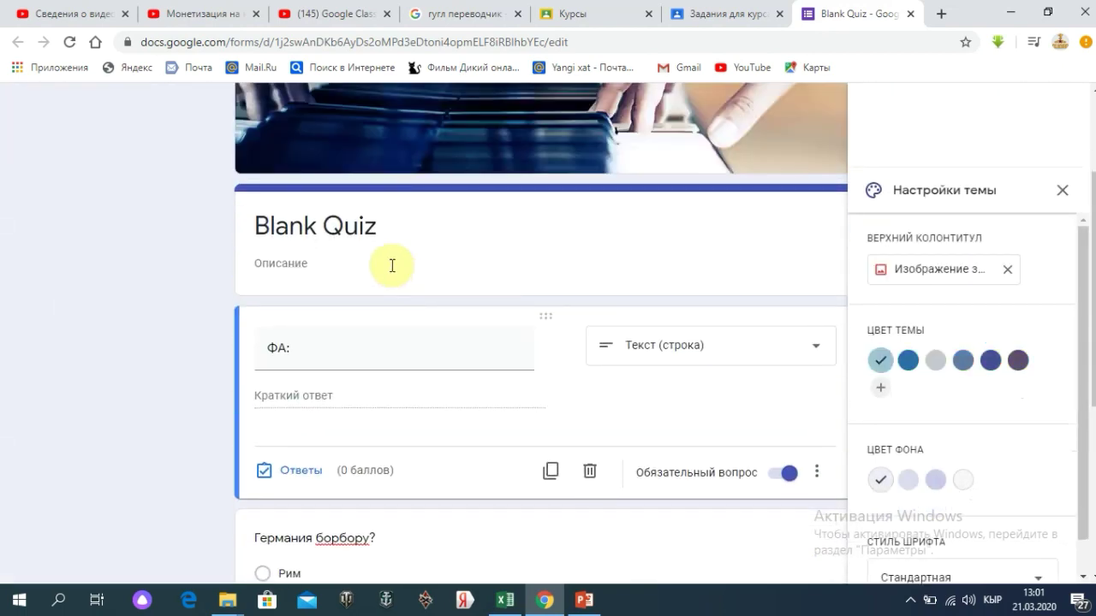
- Change the form's title to "Кызыктуу тест" and enter the description "Ийгилик каалайбыз"
triple_click(379, 225)
key(BackSpace)
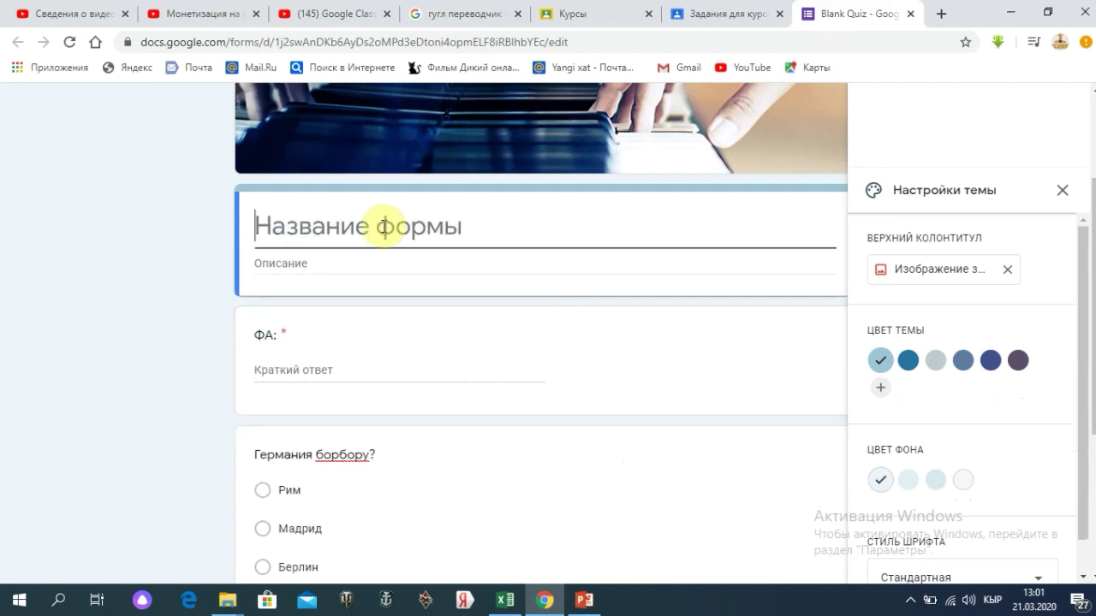
text(Кызыктуу тест)
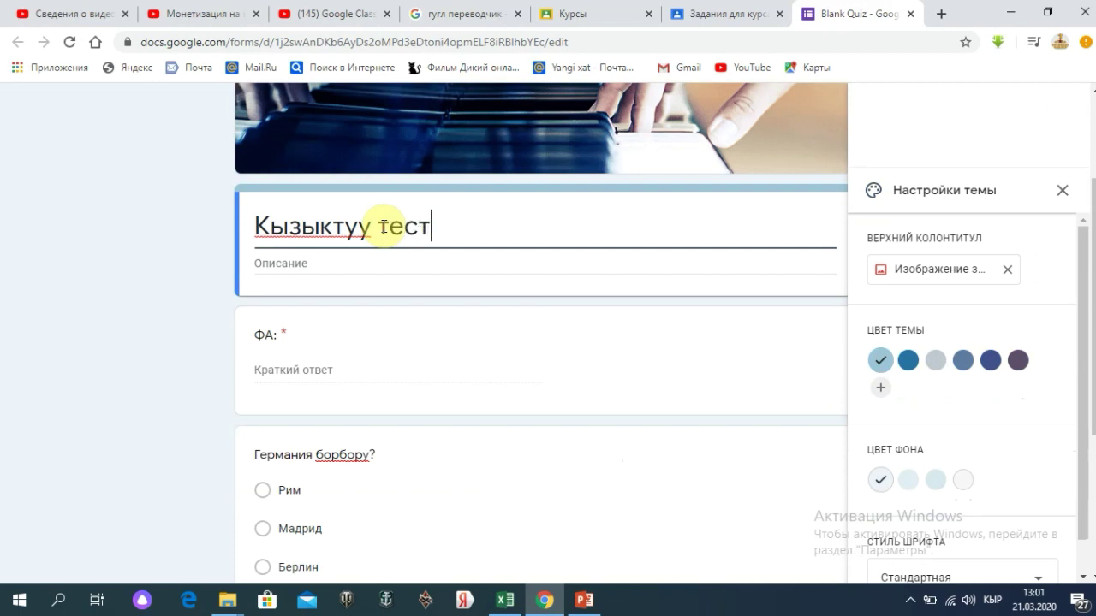
click(380, 263)
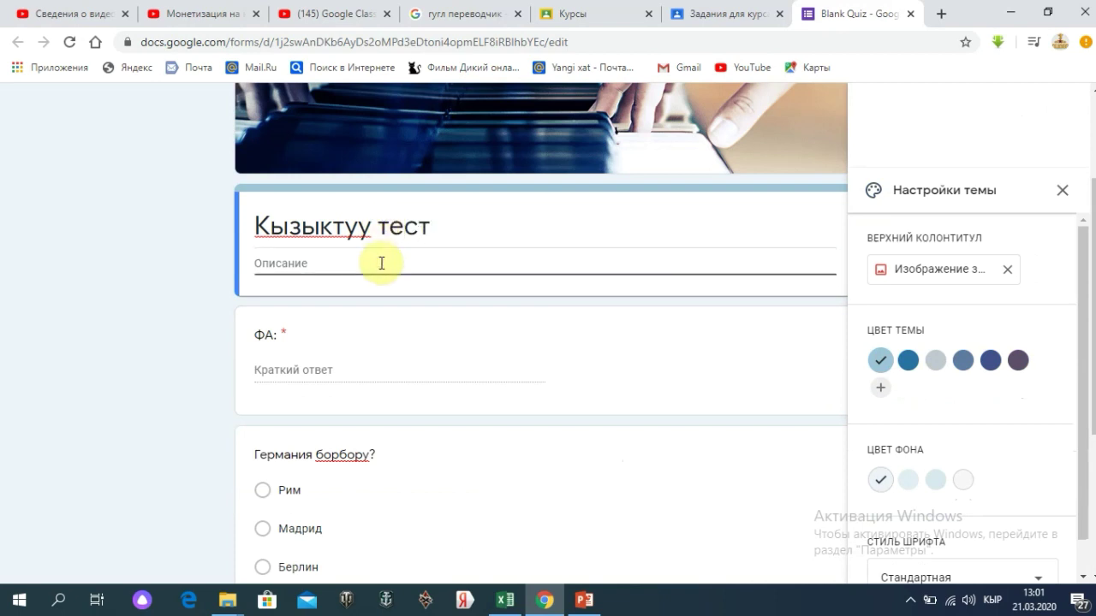
text(Ийгилик каалайбыз)
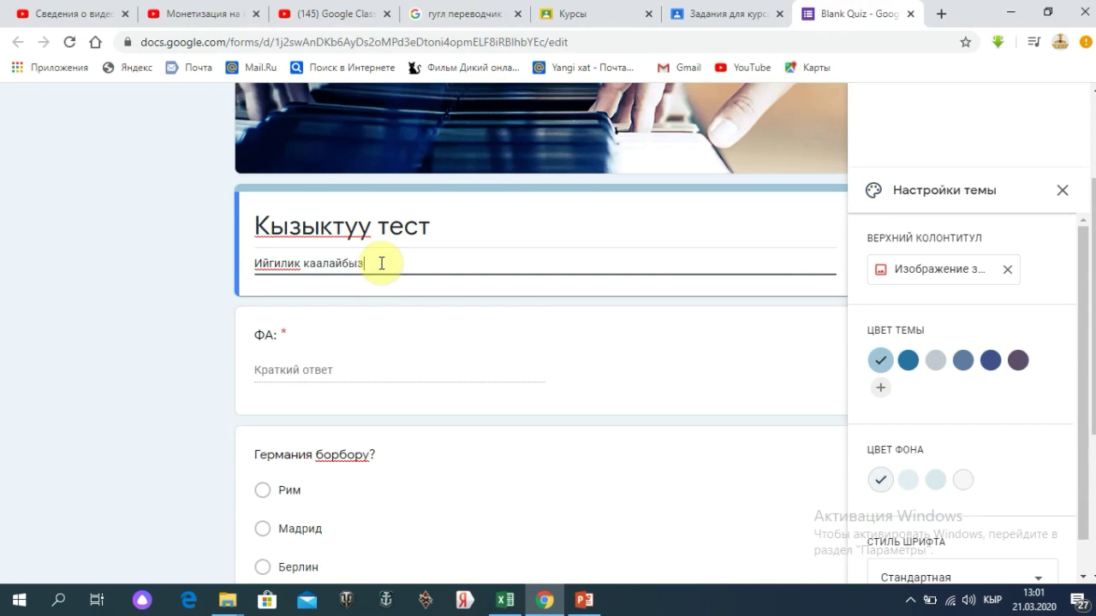
- Add the custom yellow #f2ff00 as the form's theme colour
scroll(381, 263, up, 2)
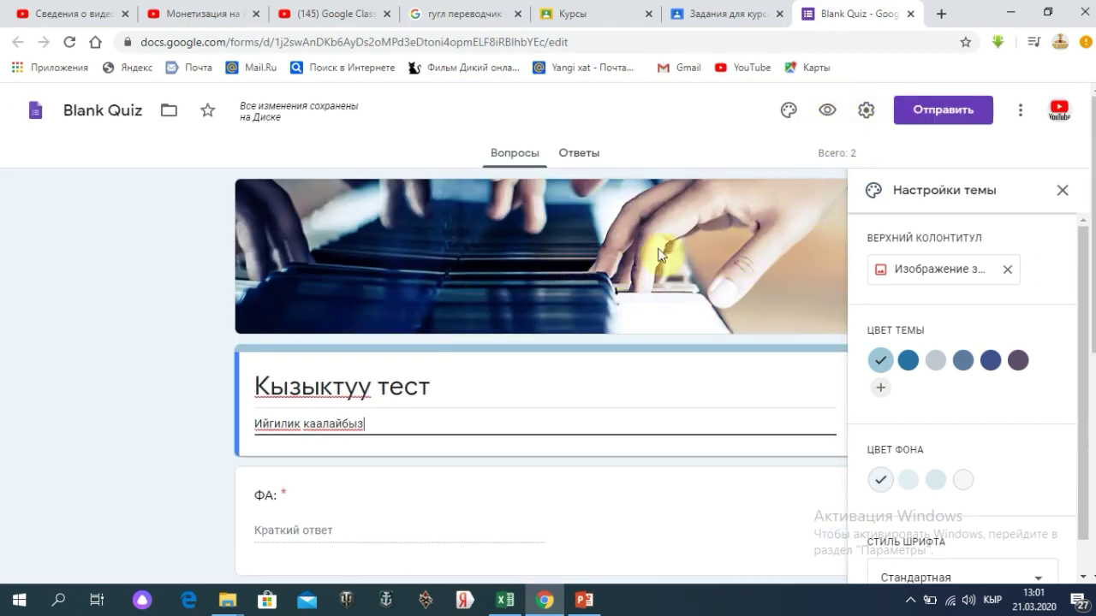
click(789, 109)
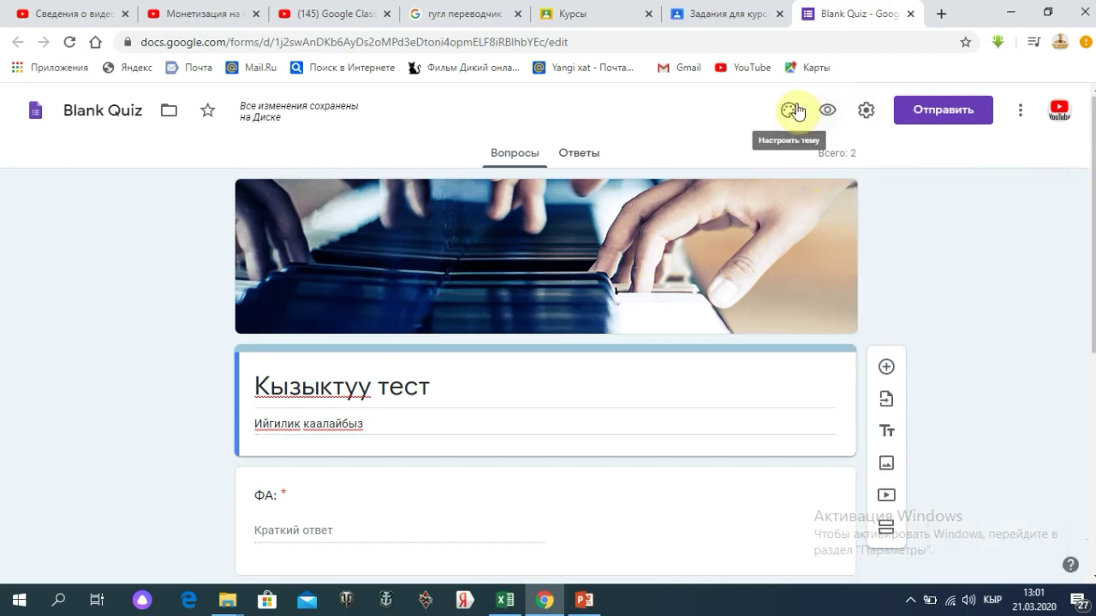
click(792, 111)
click(880, 387)
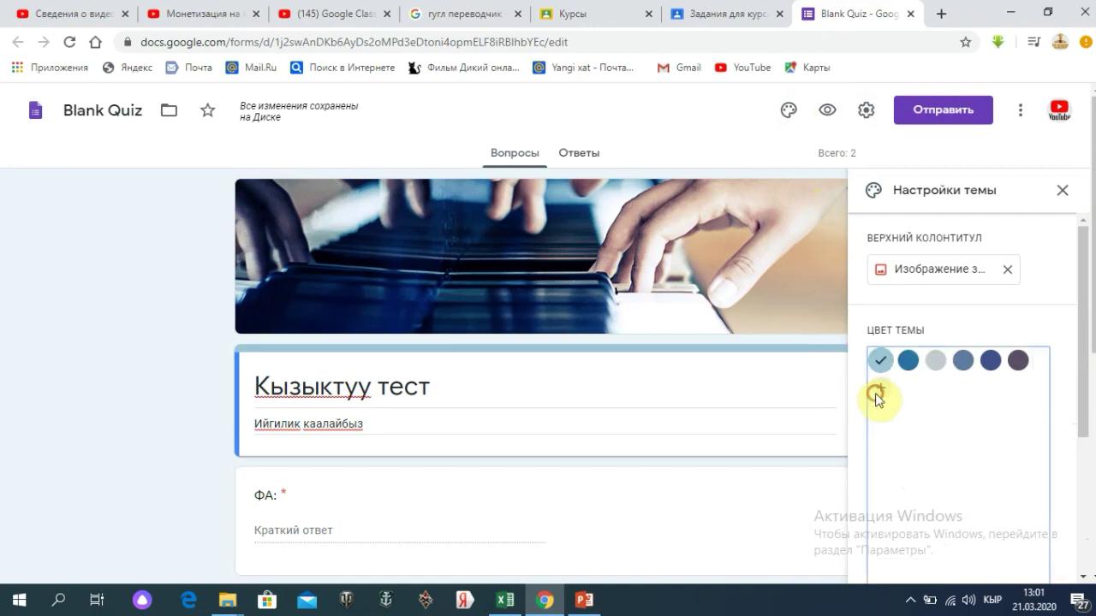
click(912, 464)
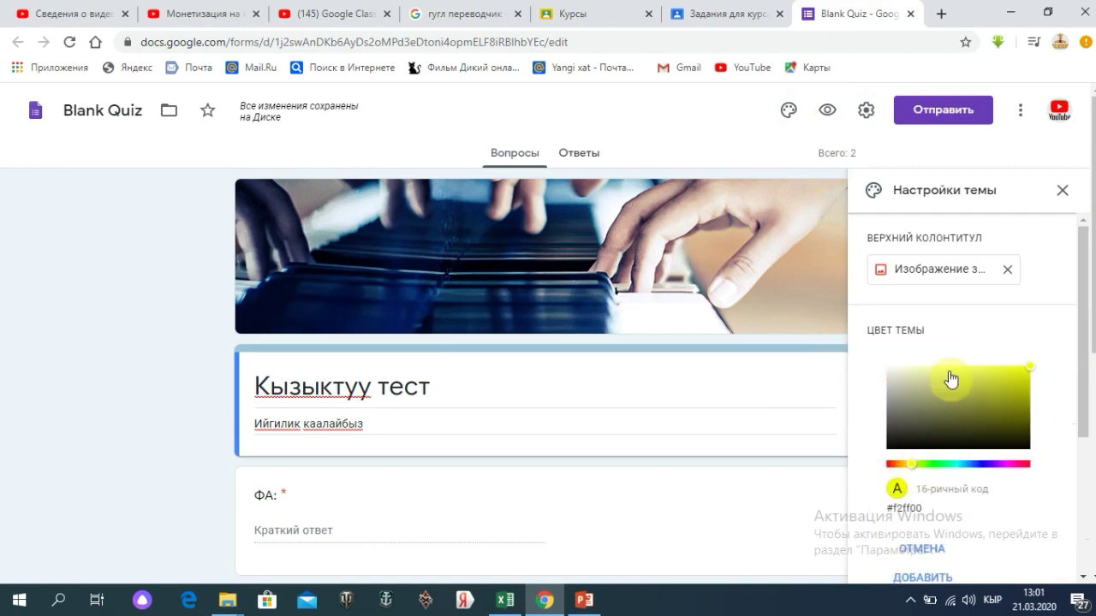
scroll(910, 480, down, 2)
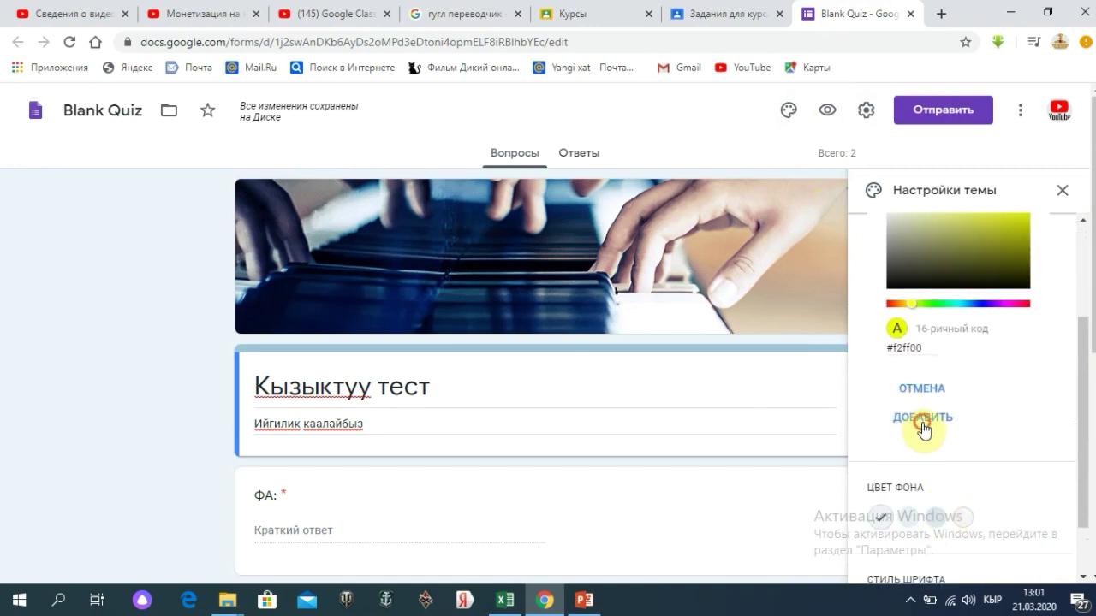
click(922, 420)
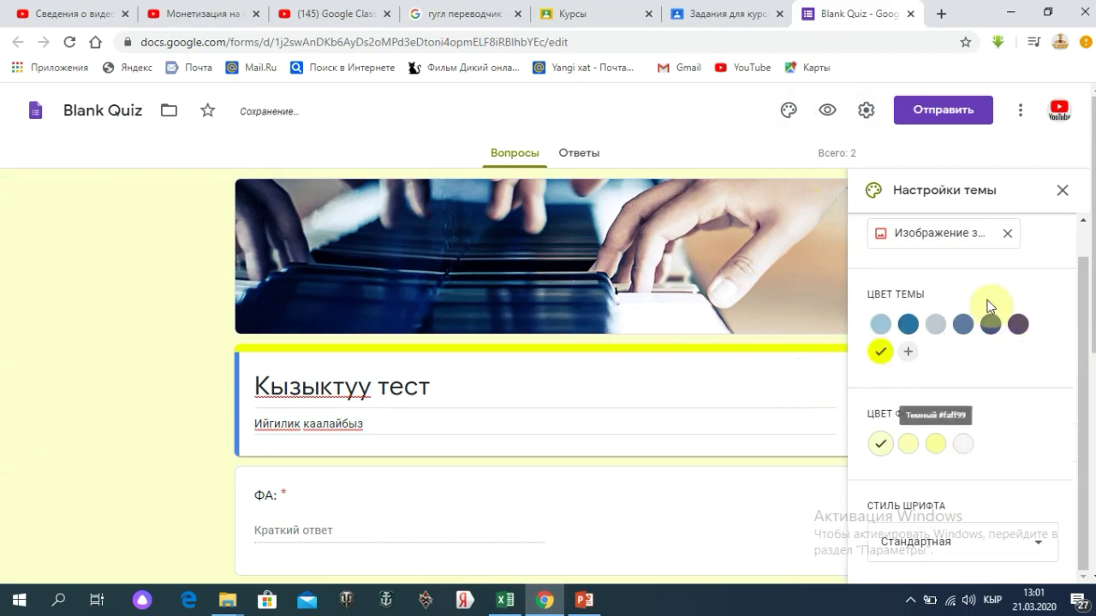
- Close the theme settings and review the styled form from its header image through the "Тадж - Махал" question
click(1061, 190)
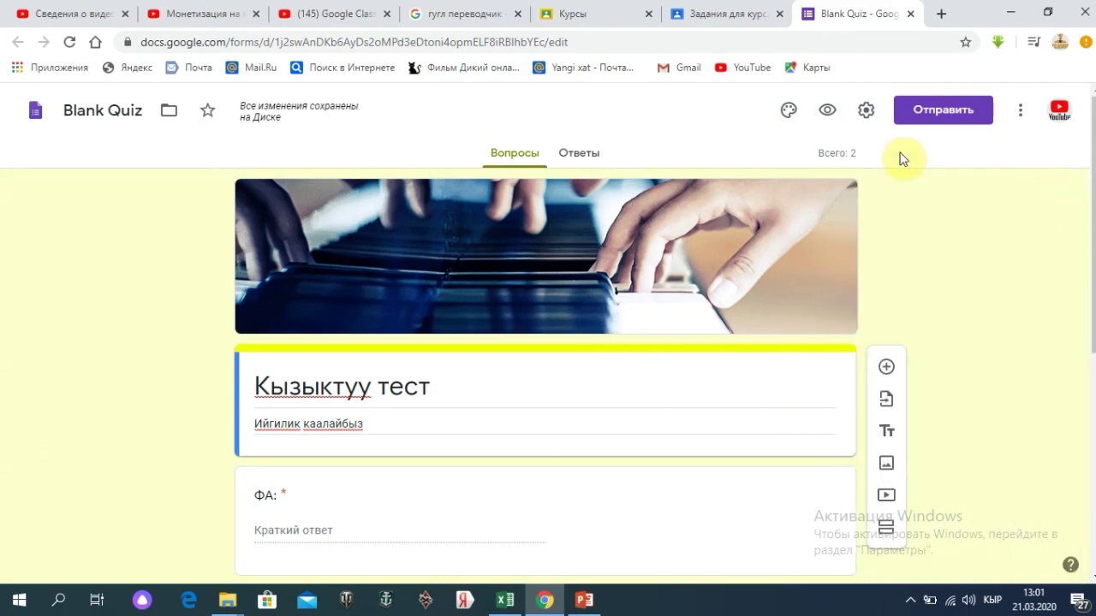
scroll(597, 334, down, 3)
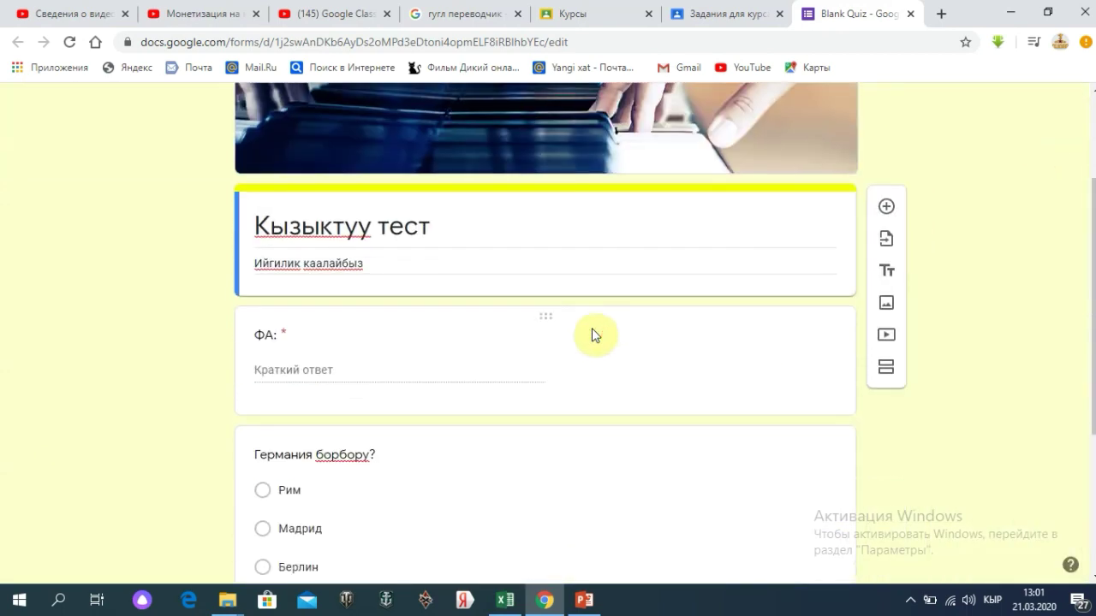
scroll(591, 328, down, 3)
scroll(596, 334, up, 4)
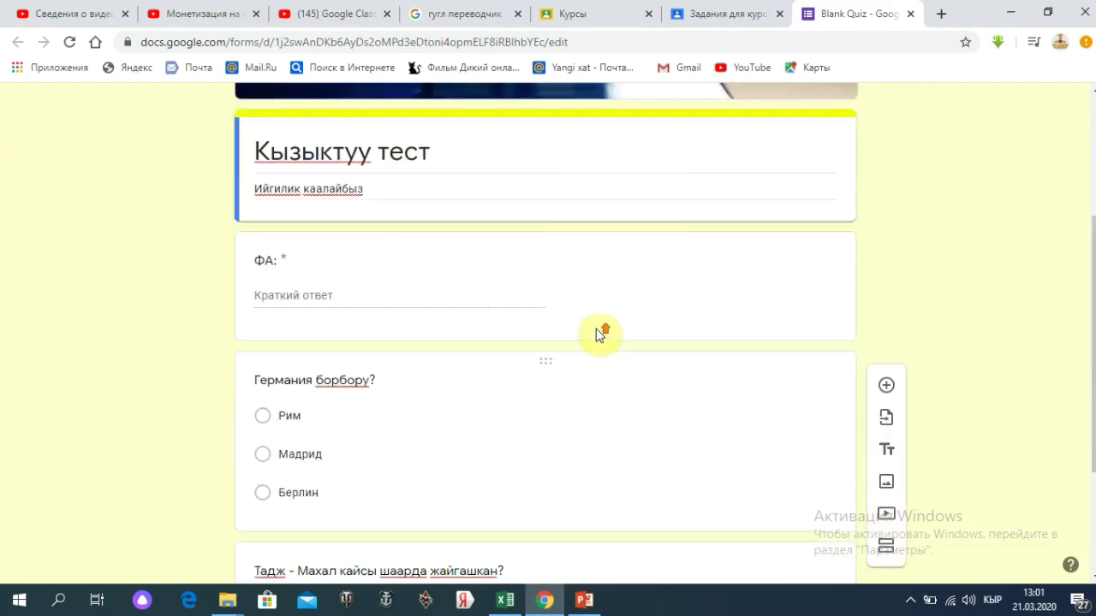
scroll(597, 328, up, 2)
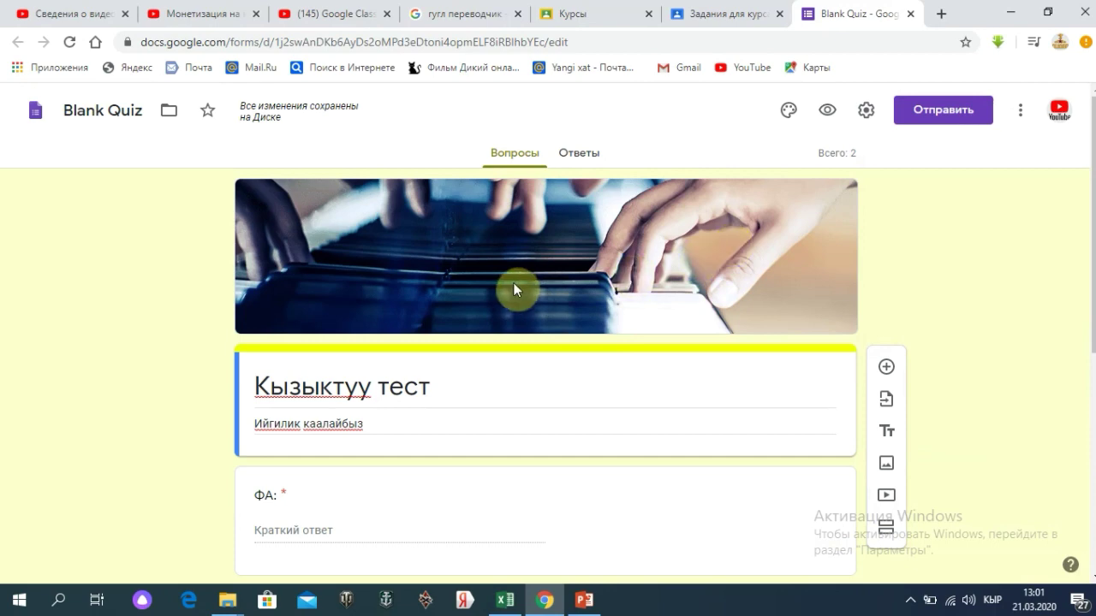
scroll(515, 287, down, 5)
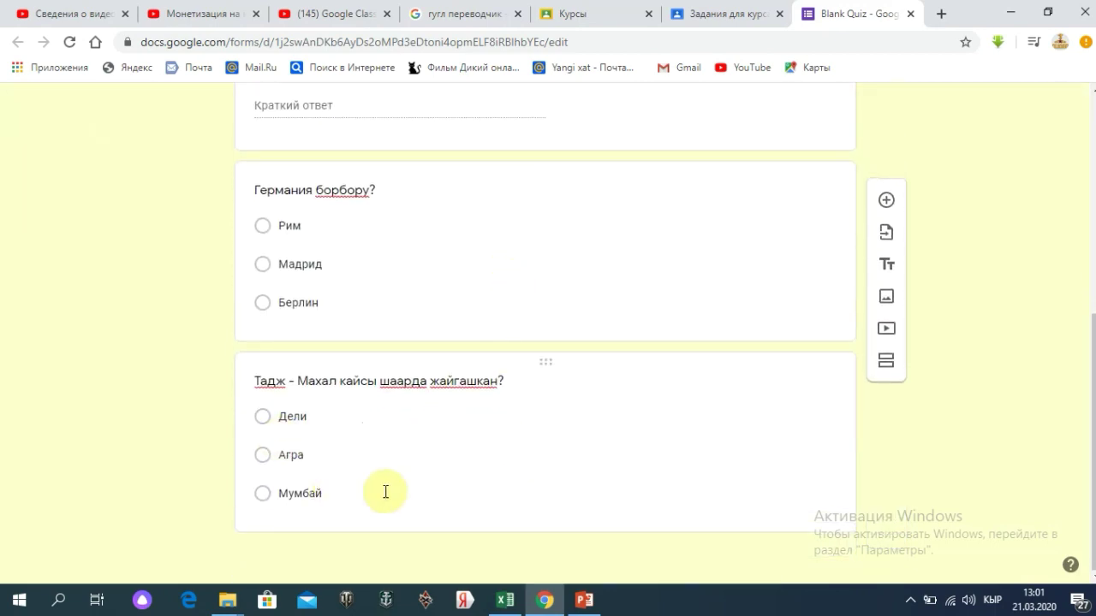
scroll(376, 470, up, 4)
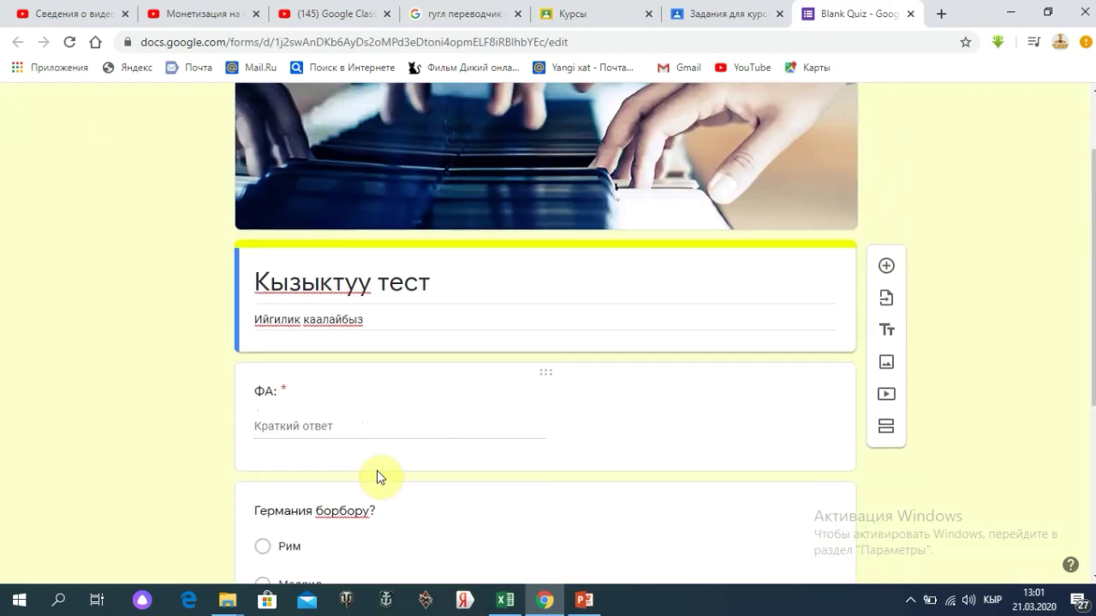
scroll(462, 444, up, 1)
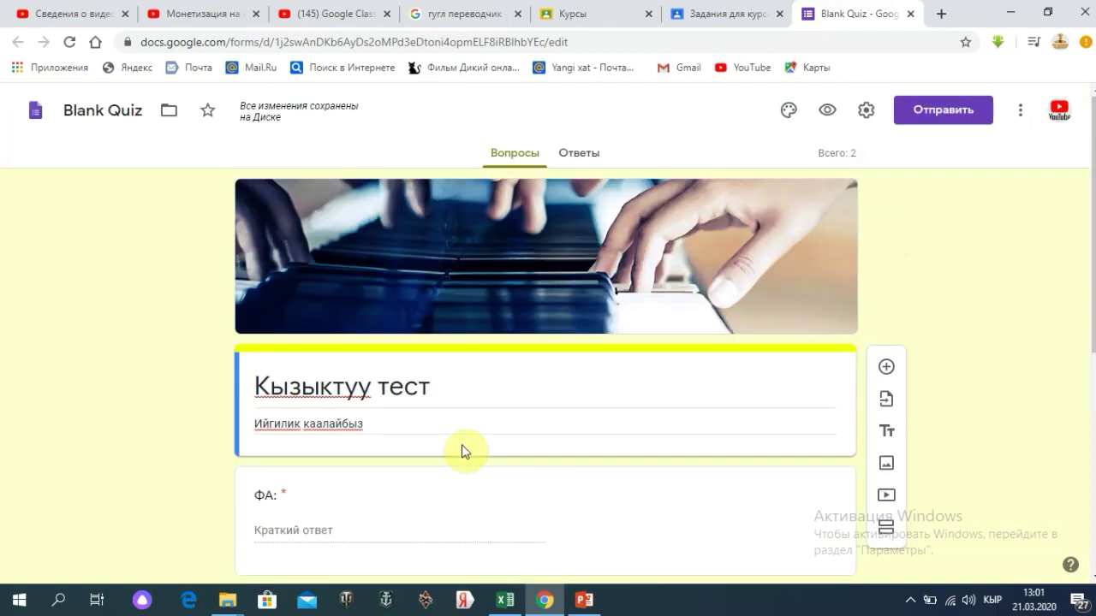
scroll(526, 367, down, 4)
scroll(525, 367, down, 1)
scroll(525, 366, up, 4)
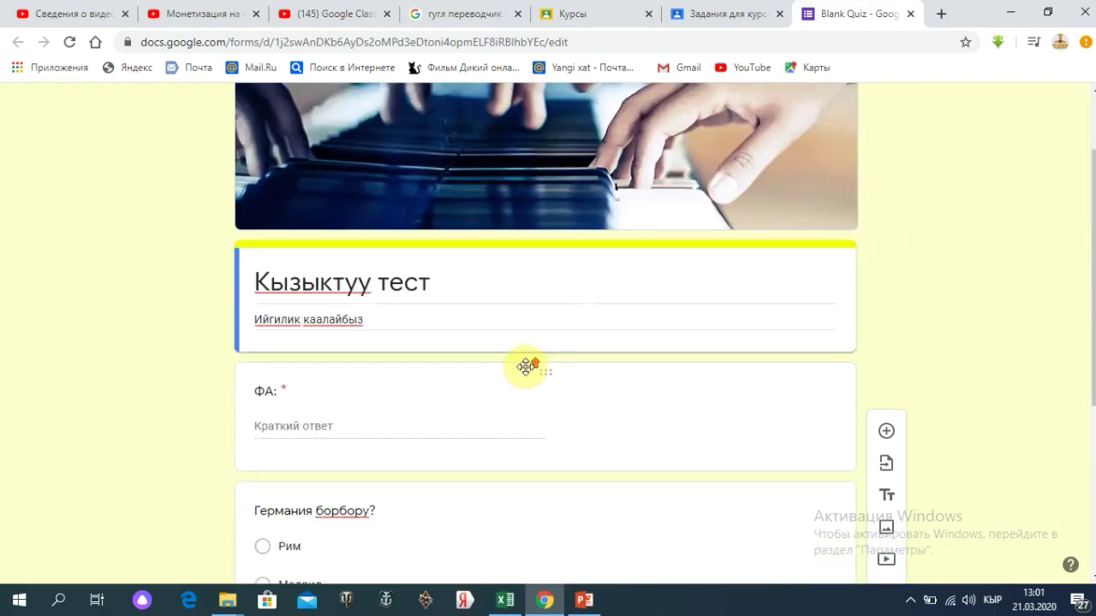
scroll(526, 367, up, 1)
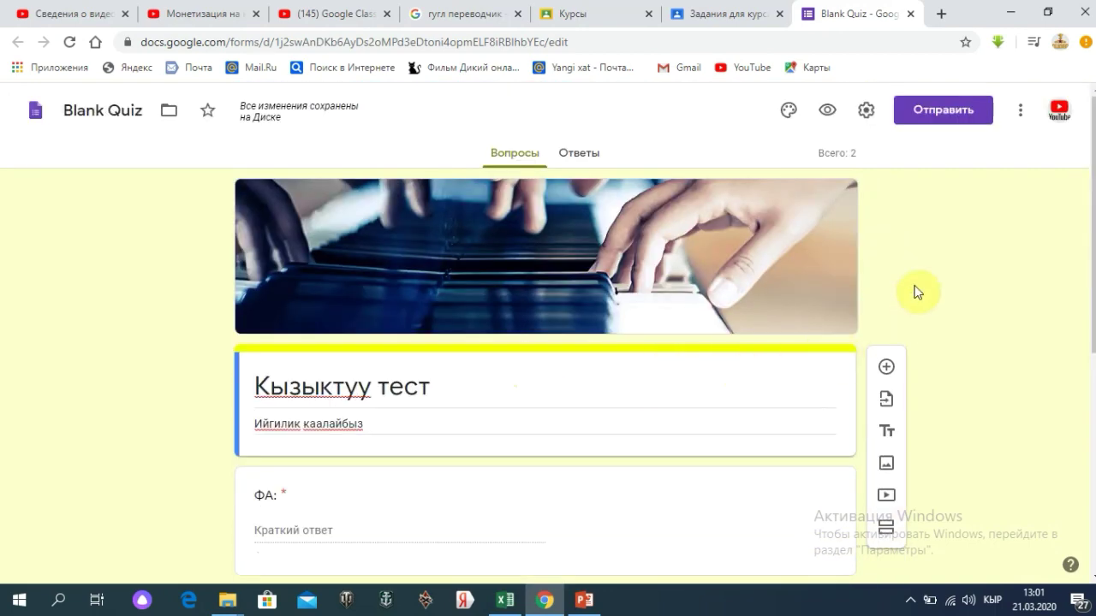
- Review the form's general, presentation and quiz settings, and save them
click(865, 111)
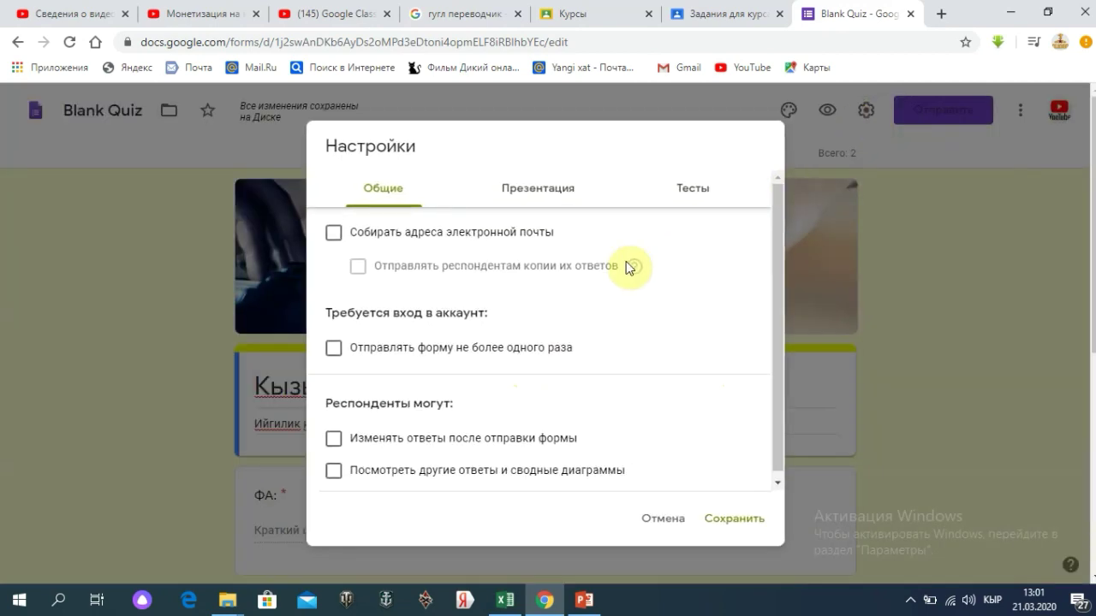
scroll(395, 274, down, 1)
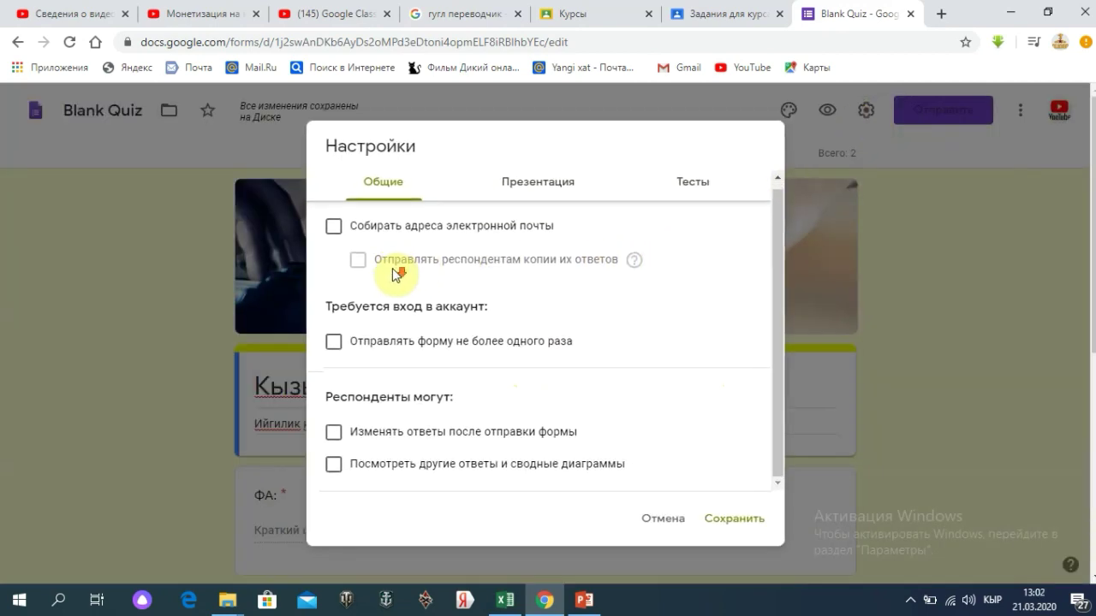
click(525, 194)
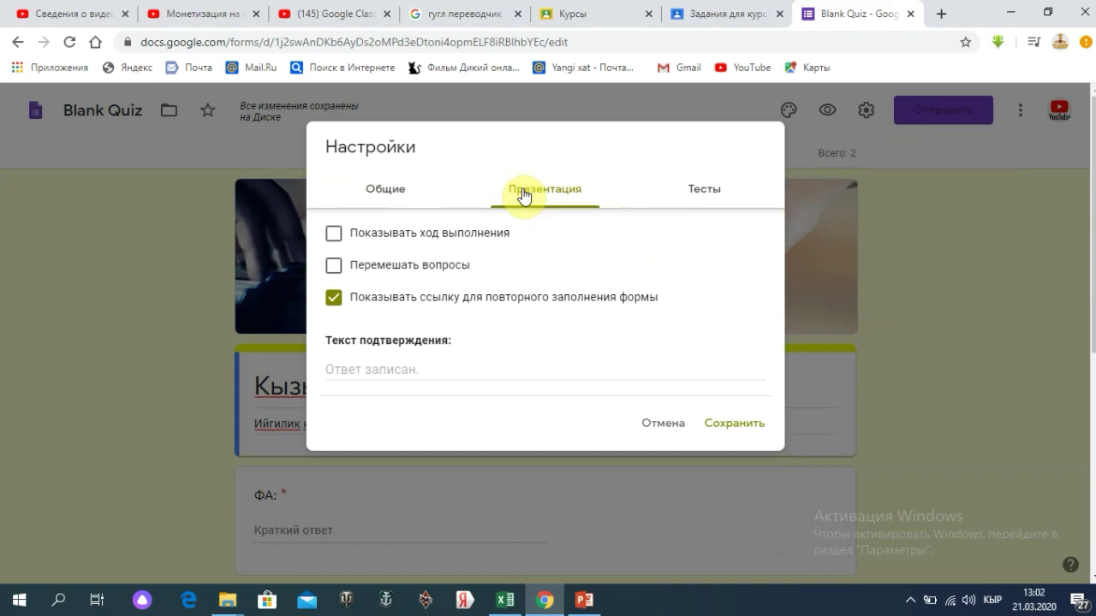
click(711, 195)
scroll(545, 393, down, 2)
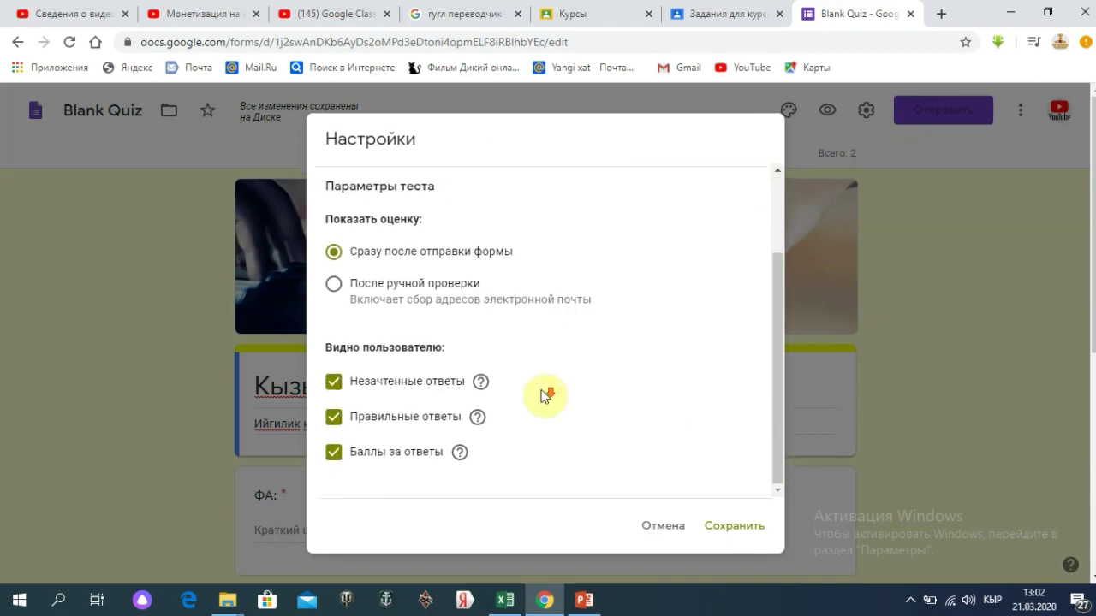
scroll(565, 411, up, 2)
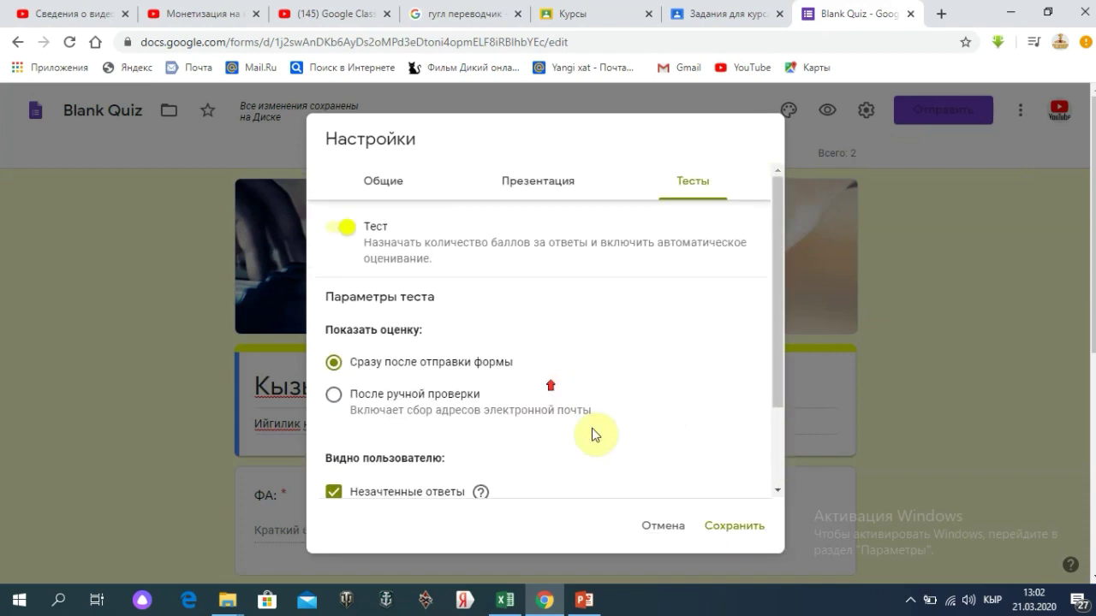
click(758, 531)
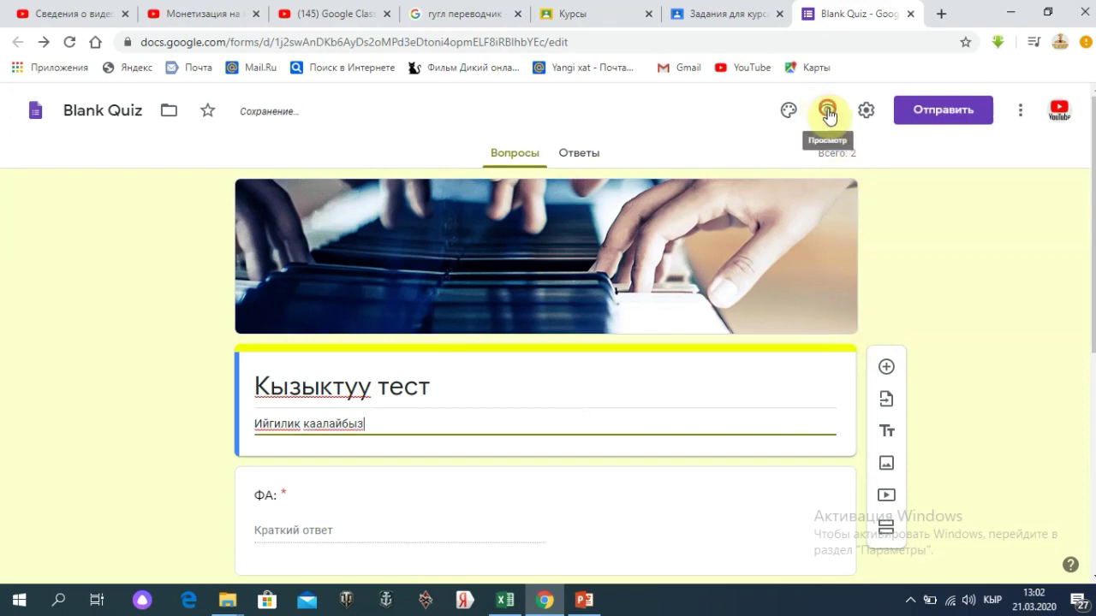
- Open the form's preview and look through its questions down to the submission area
click(827, 111)
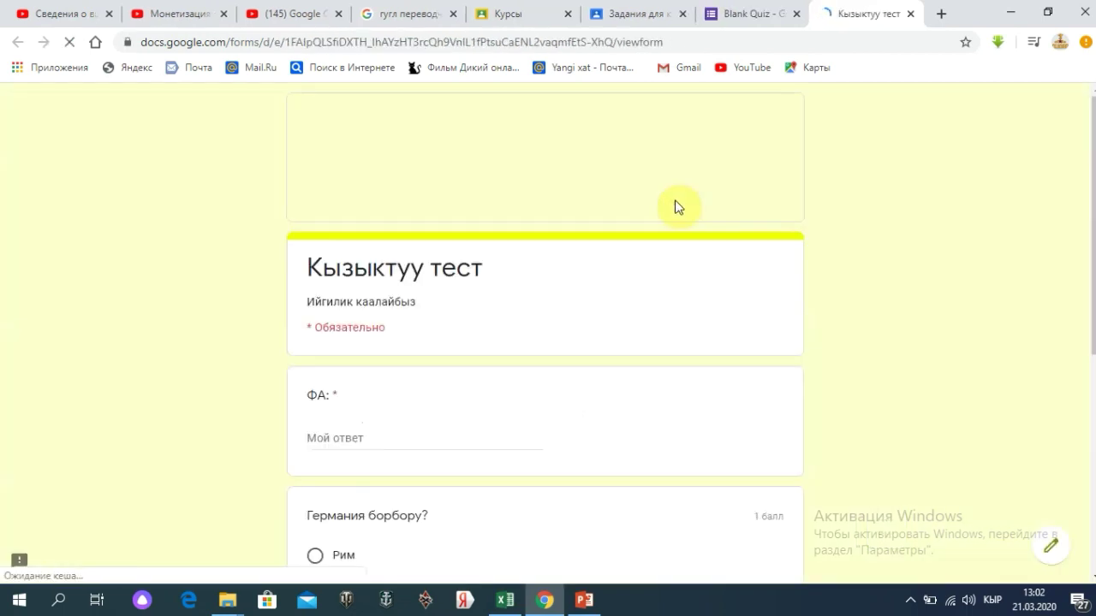
scroll(491, 337, down, 1)
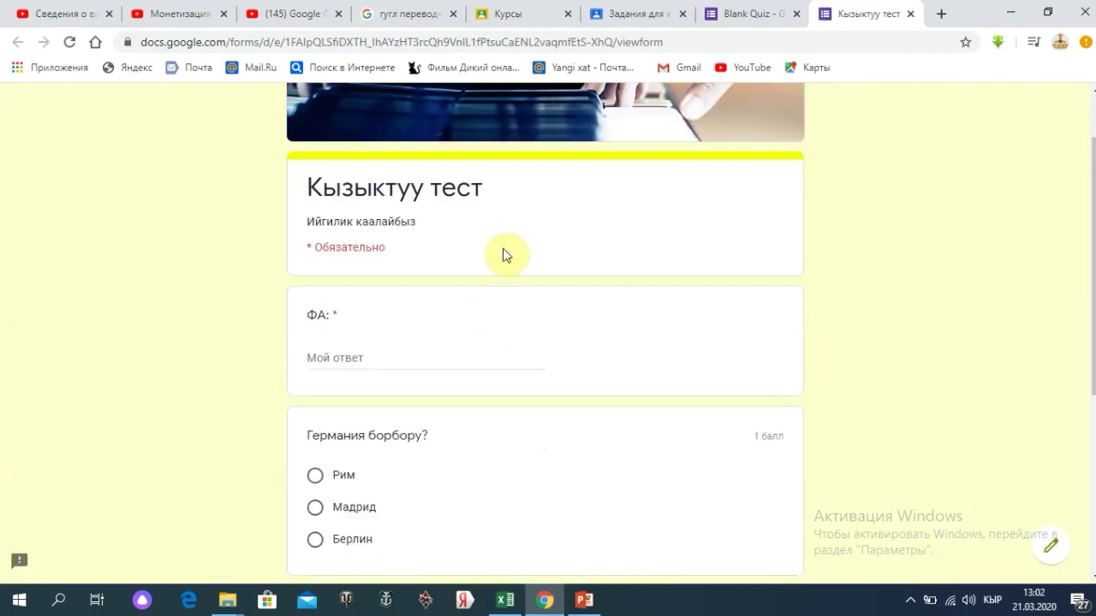
scroll(506, 252, down, 3)
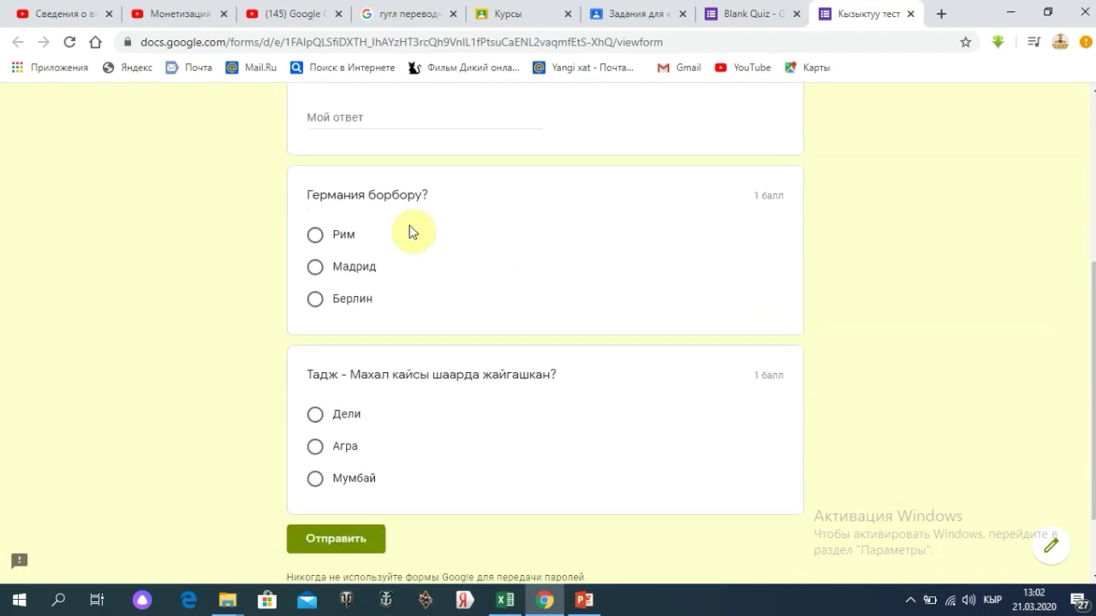
scroll(685, 257, down, 1)
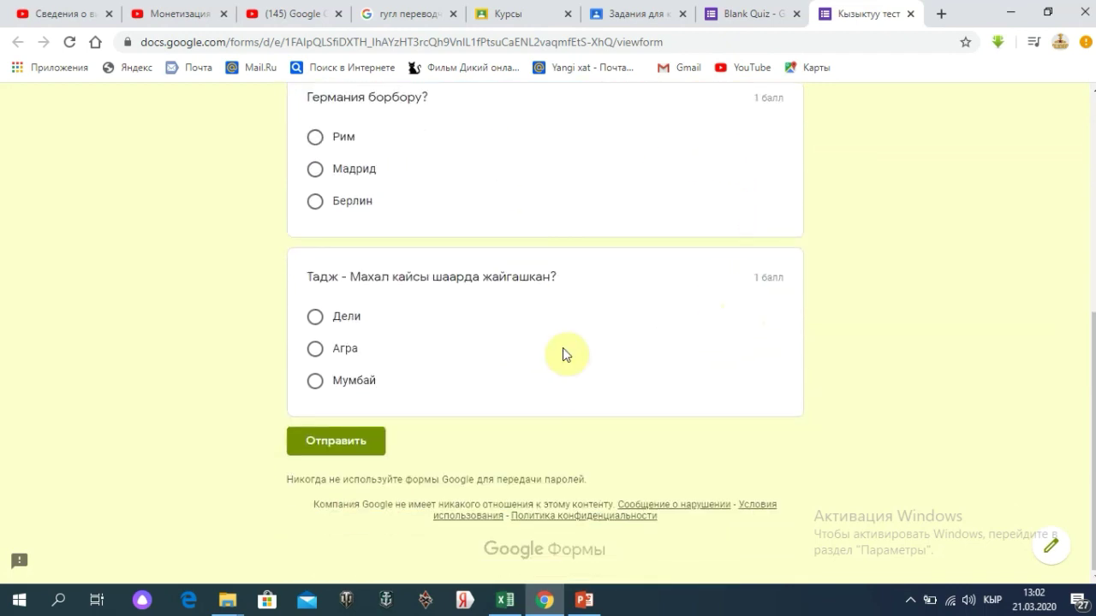
- Answer "Рим" to the Germany question and "Агра" to the "Тадж - Махал" question, and try to submit the form without filling "ФА:"
scroll(512, 178, up, 4)
click(313, 454)
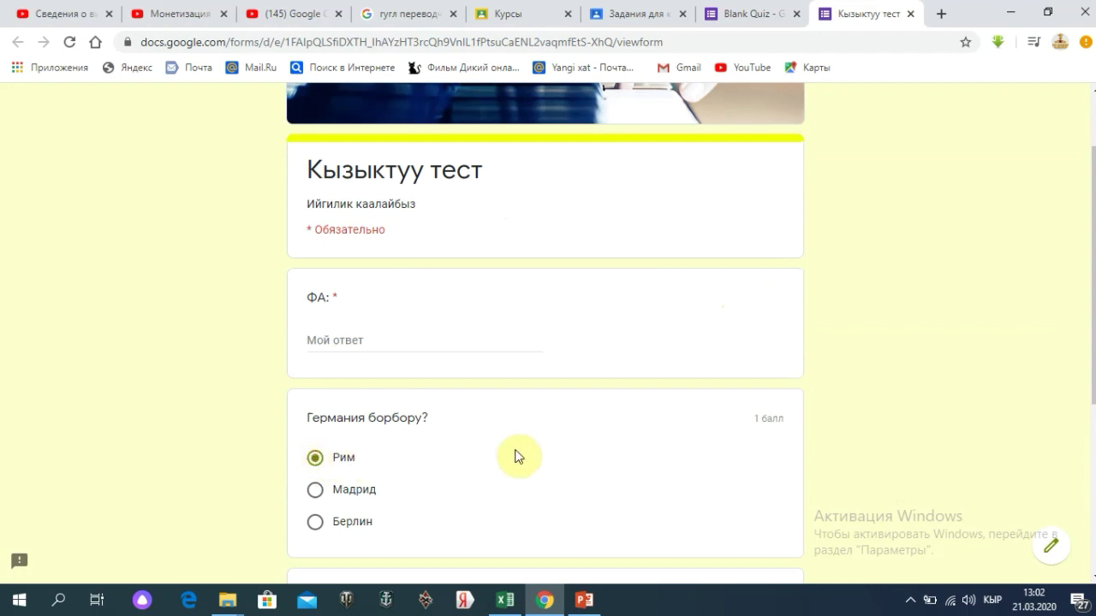
scroll(505, 449, down, 3)
click(314, 429)
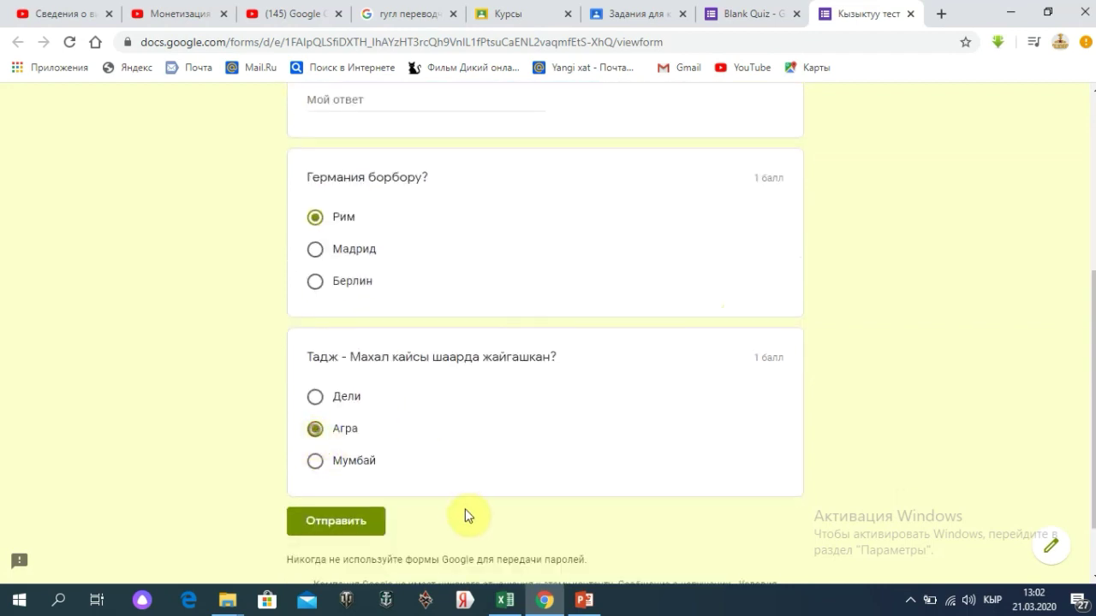
click(357, 524)
- Examine the required "ФА:" field and the selected answers in the preview, and close the preview
scroll(369, 251, up, 2)
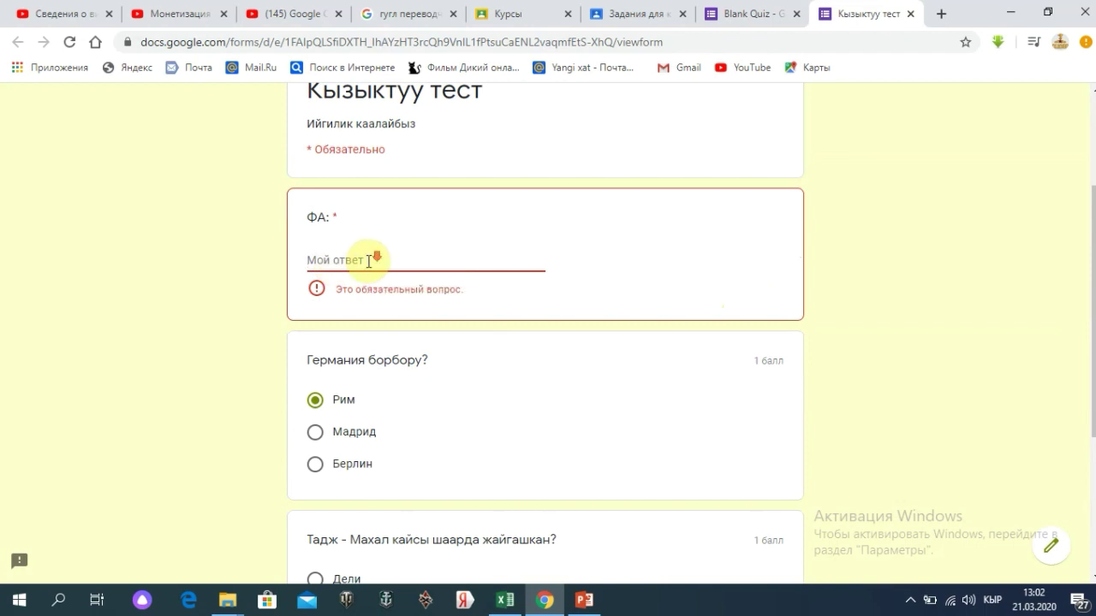
scroll(368, 259, down, 3)
scroll(550, 274, up, 5)
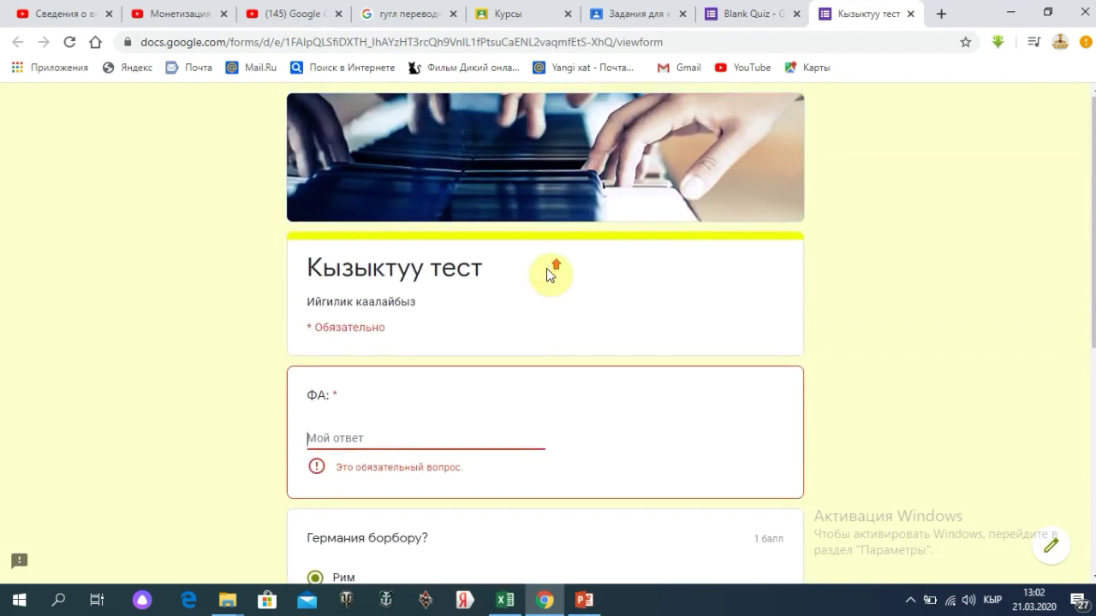
scroll(520, 264, down, 5)
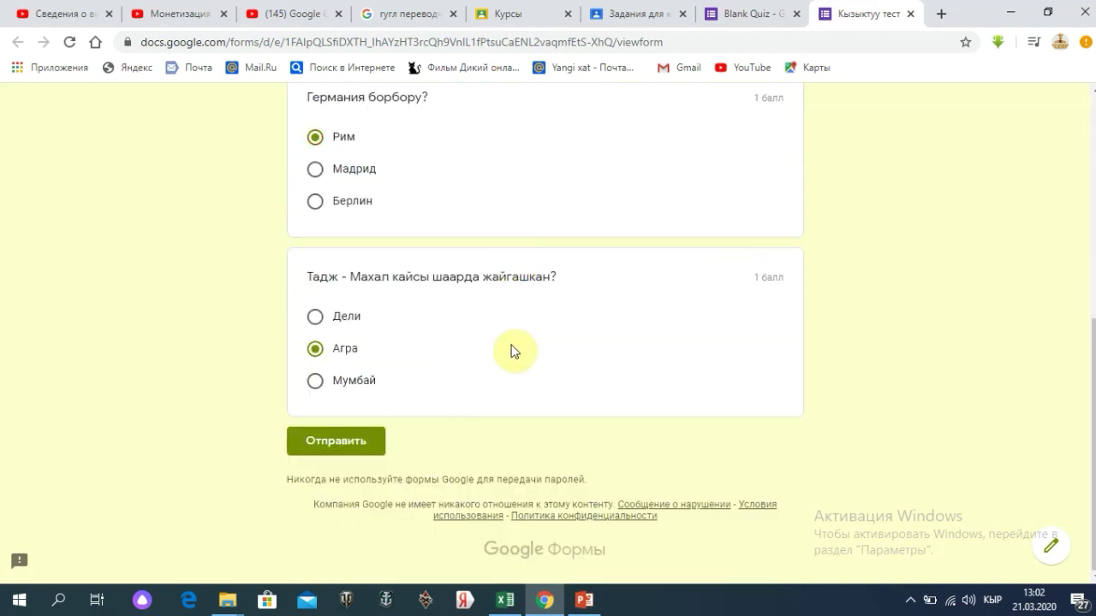
scroll(511, 351, up, 5)
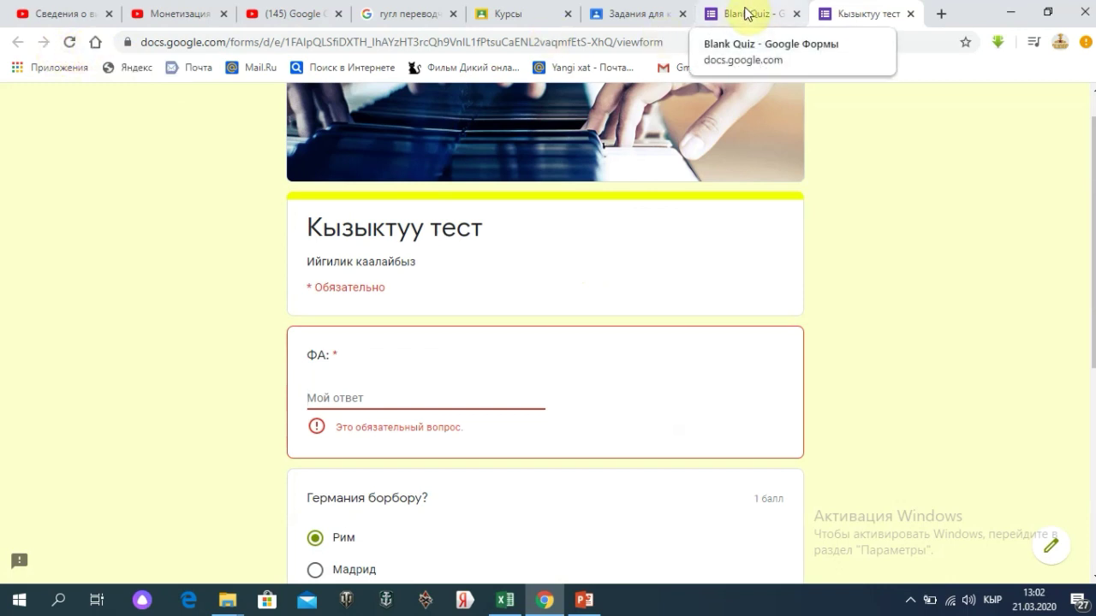
scroll(753, 129, up, 1)
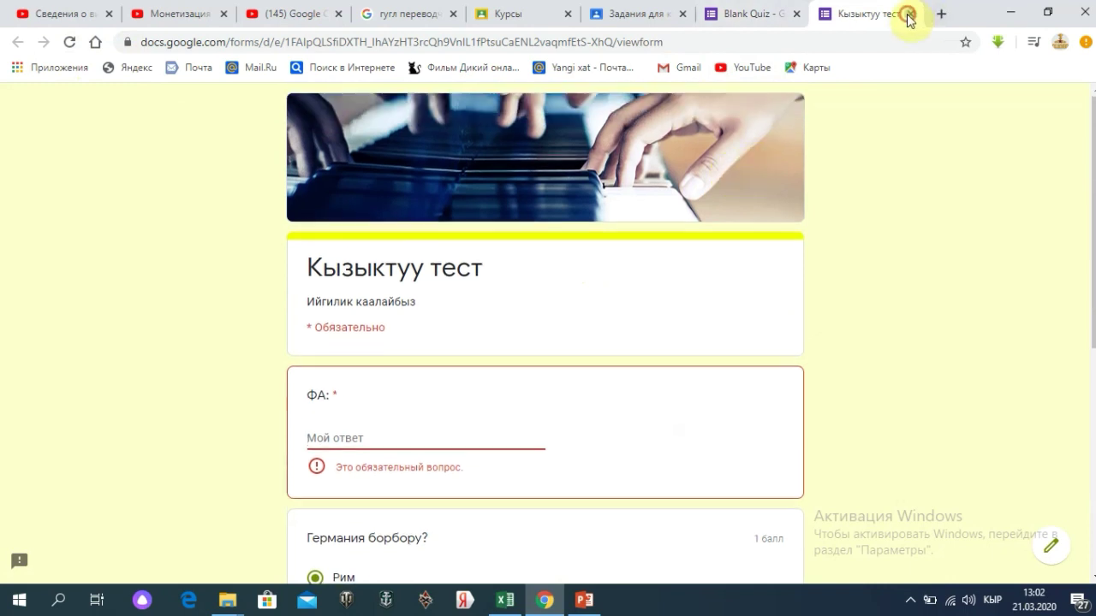
click(909, 15)
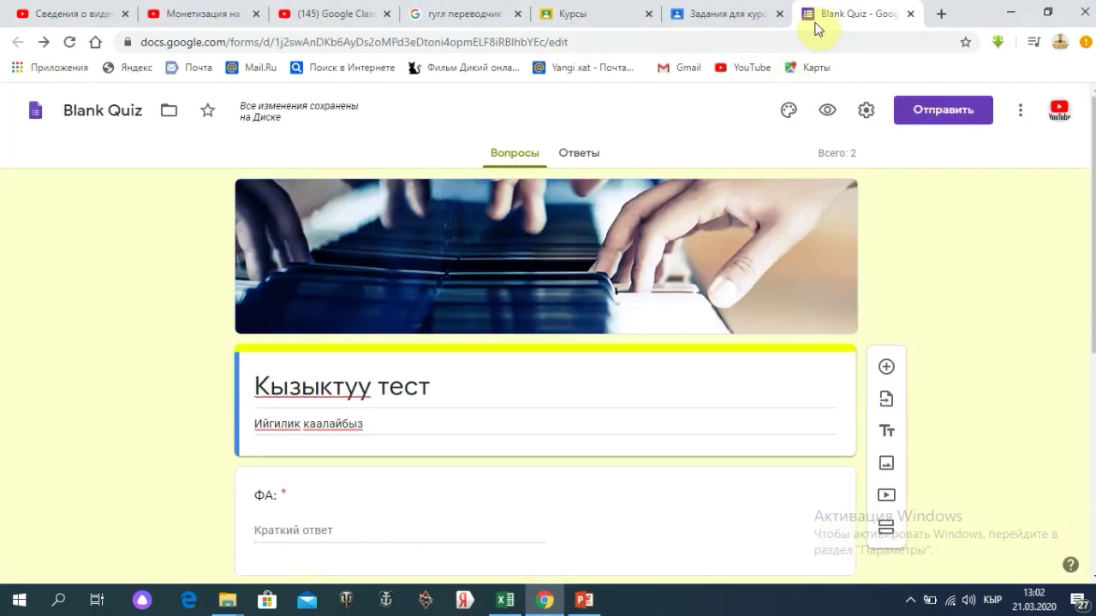
- Open the form's sending options and examine the email recipient, subject and message fields
click(941, 111)
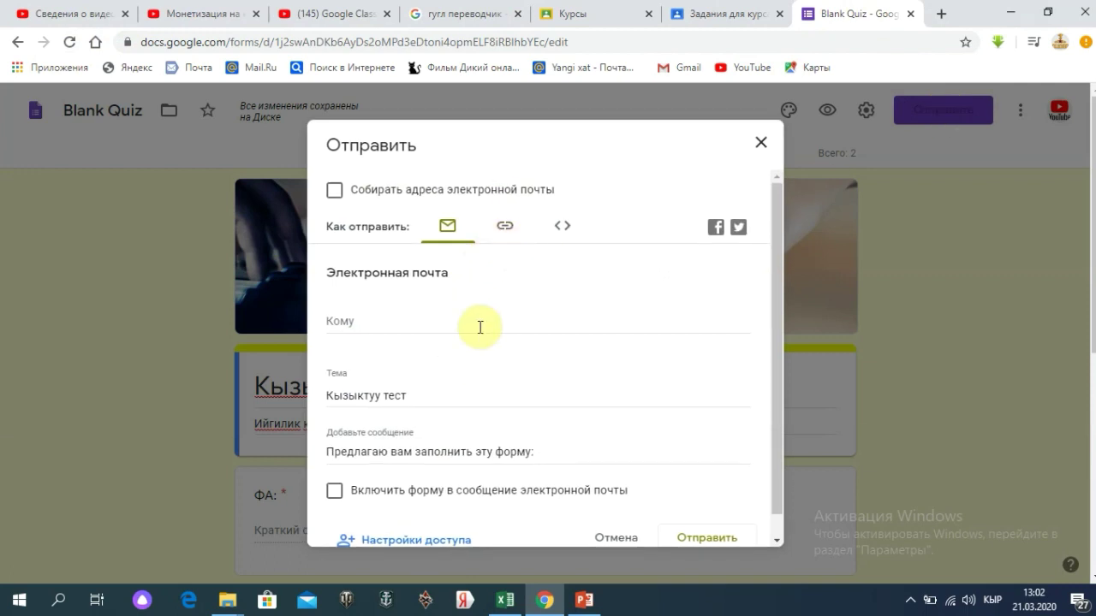
click(411, 323)
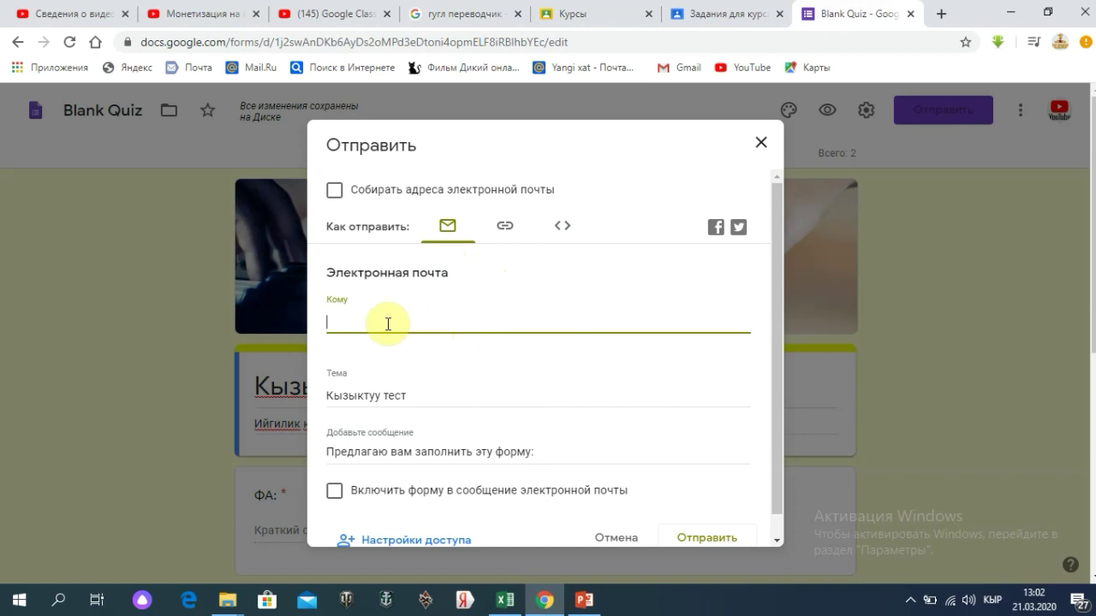
scroll(389, 321, down, 3)
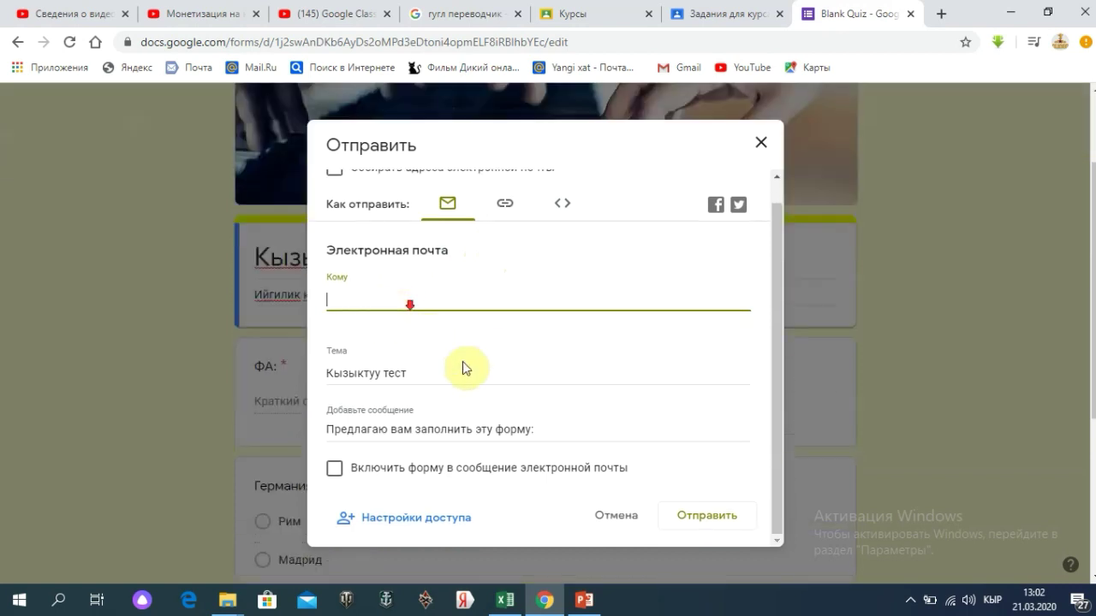
scroll(655, 499, up, 1)
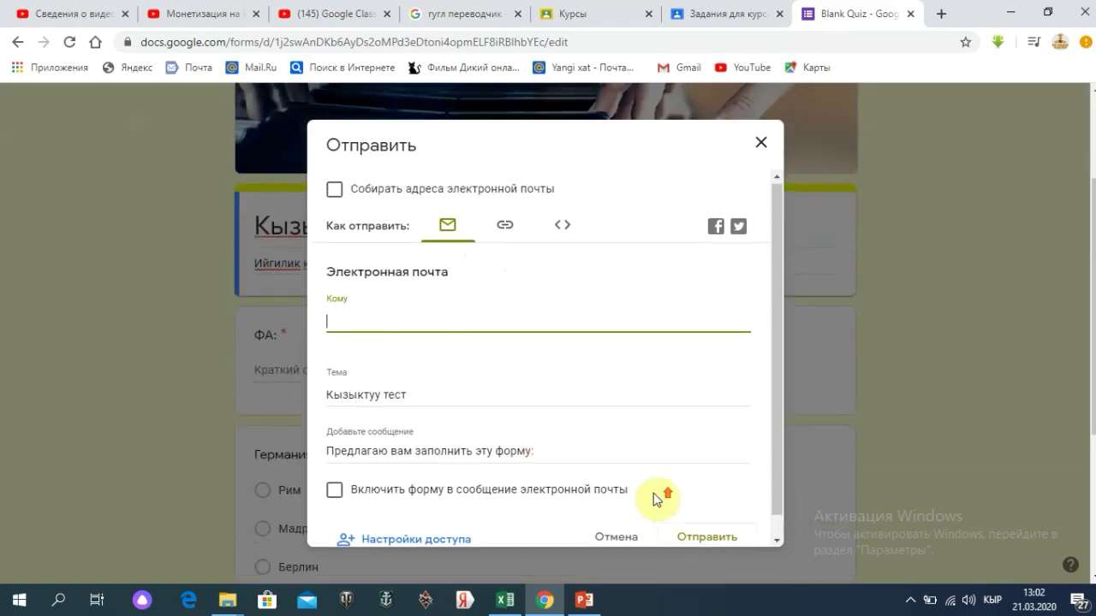
- Copy the form's full link, switch it to a short URL, copy that as well and close the sending options
click(503, 233)
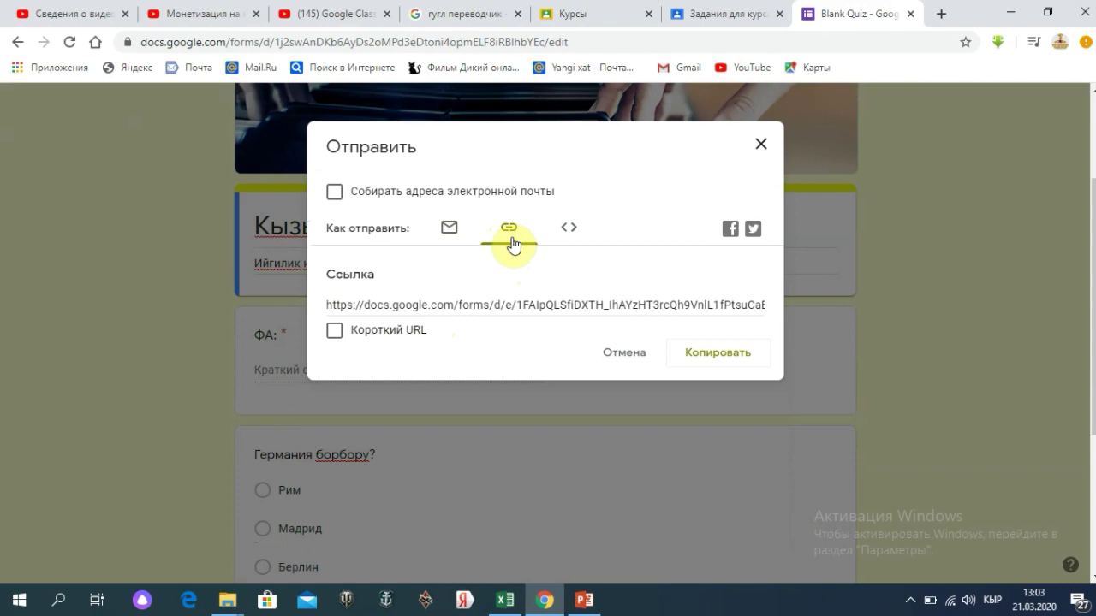
click(707, 357)
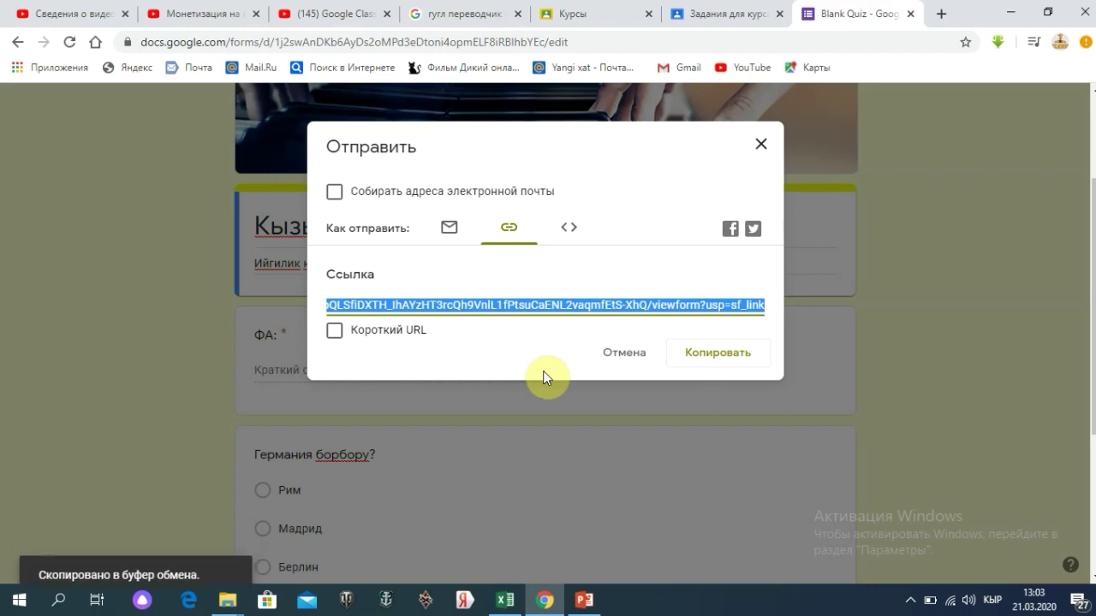
click(335, 333)
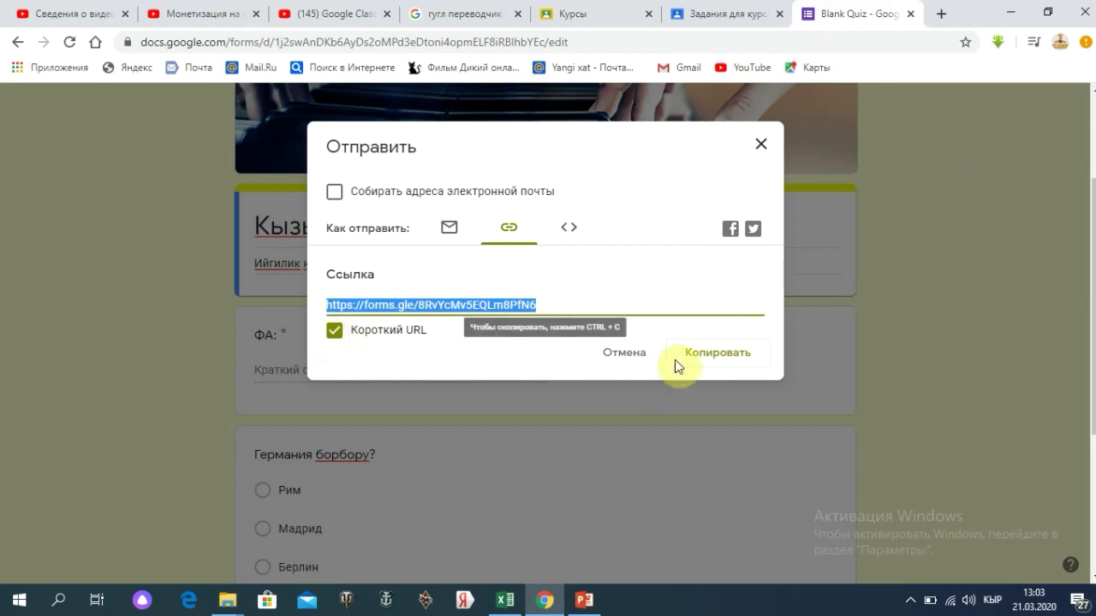
click(699, 353)
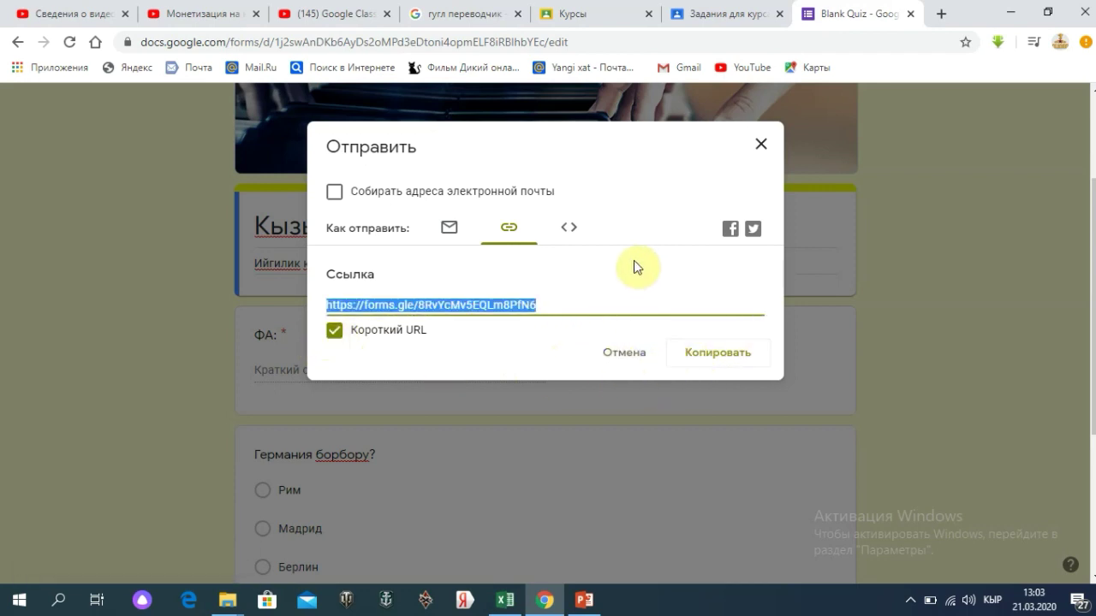
click(759, 150)
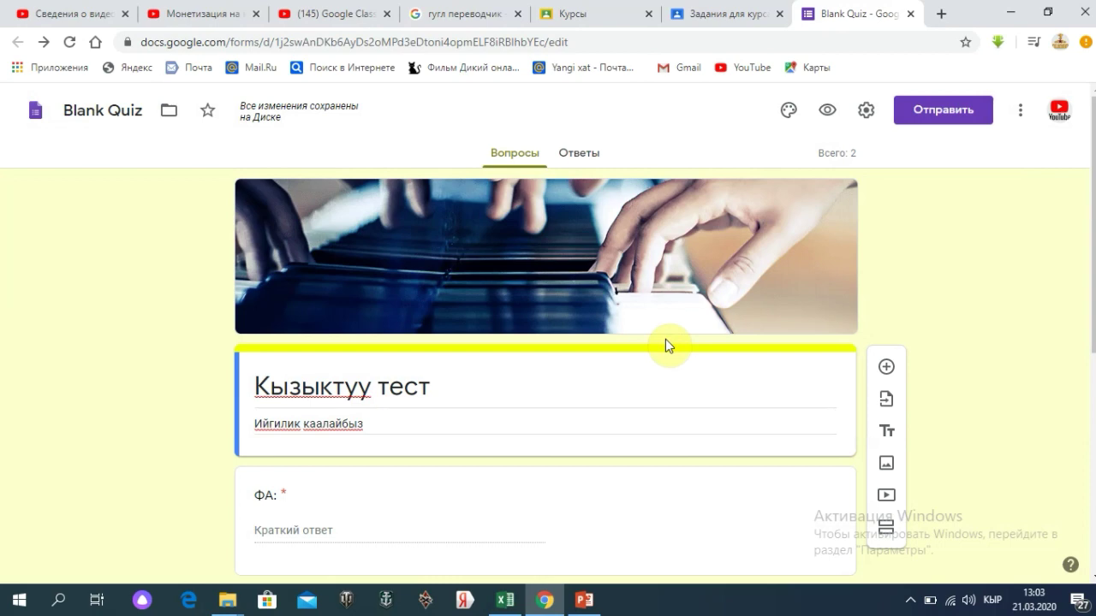
- Close the form editor to return to the Classroom assignment, and minimize the browser window
scroll(665, 339, down, 3)
scroll(666, 339, up, 3)
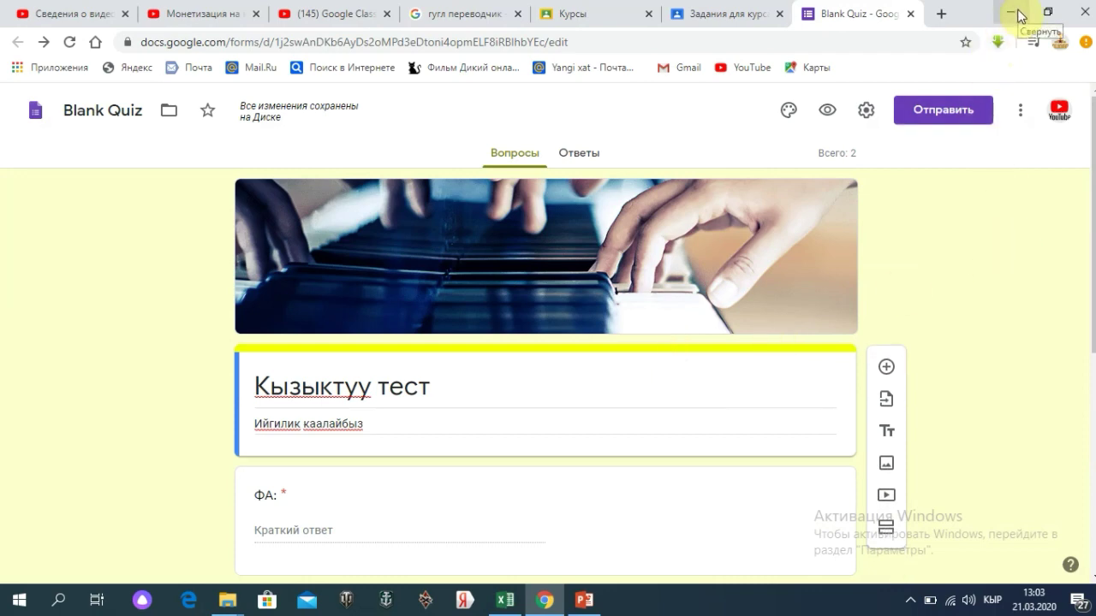
click(910, 14)
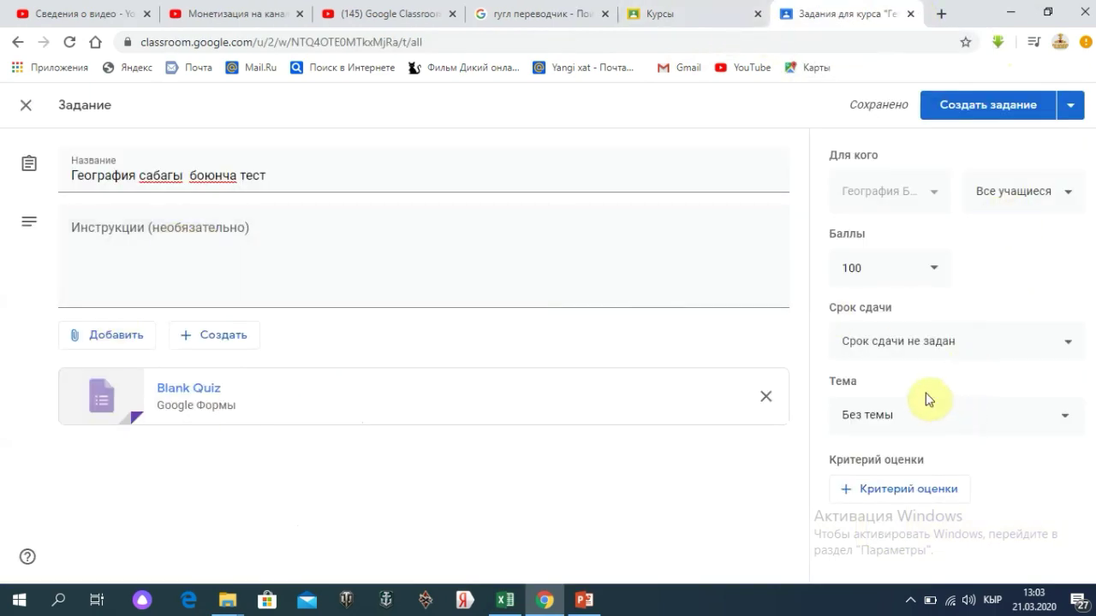
click(1013, 13)
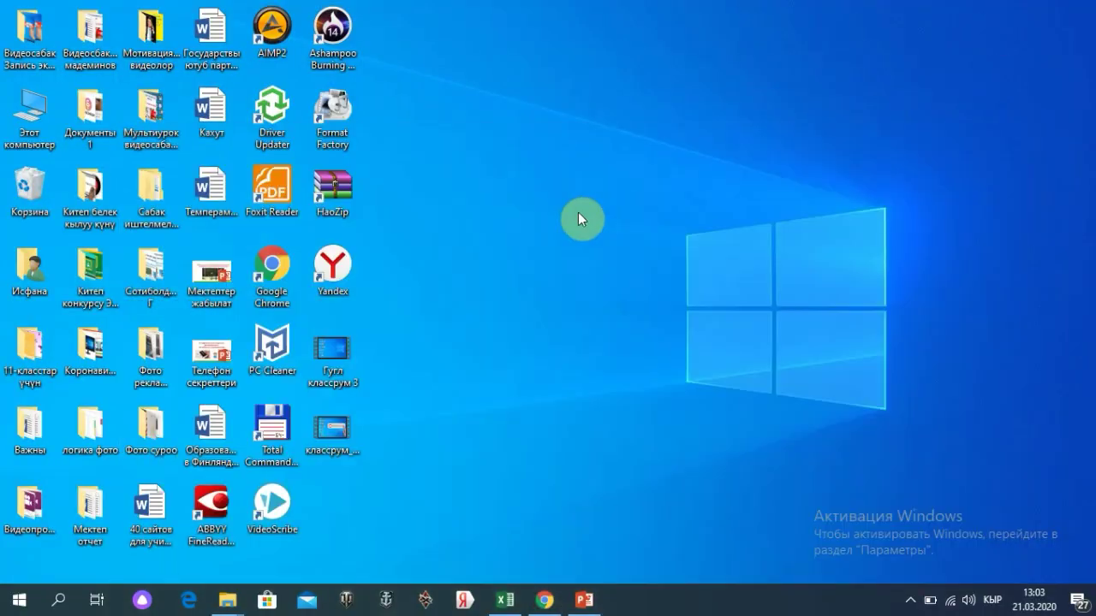